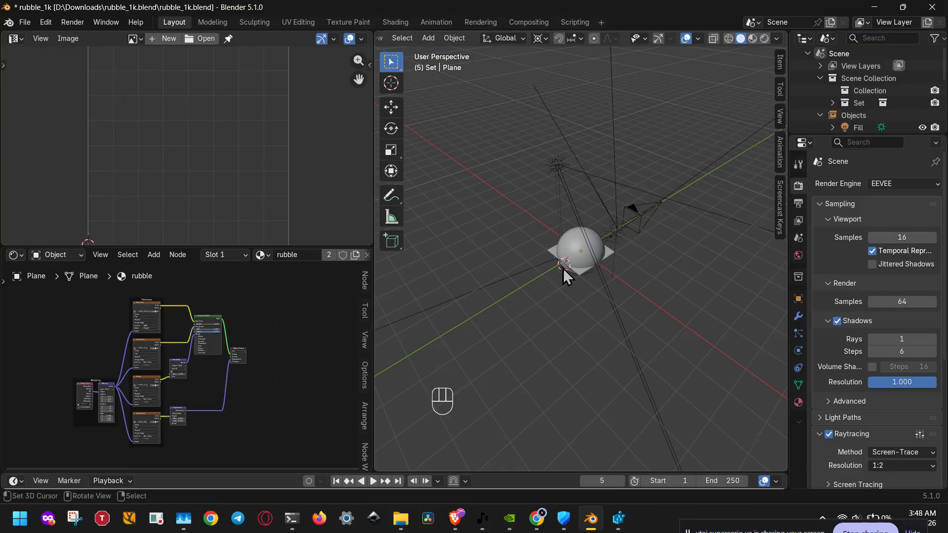
- Snap the 3D cursor to the world origin at the sphere's centre
scroll(606, 283, up, 5)
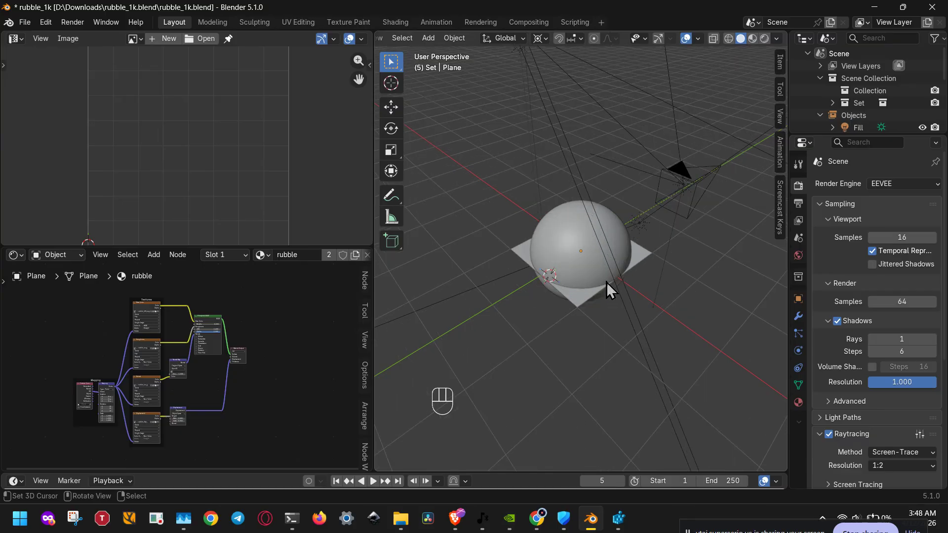
middle_drag(606, 282, 649, 248)
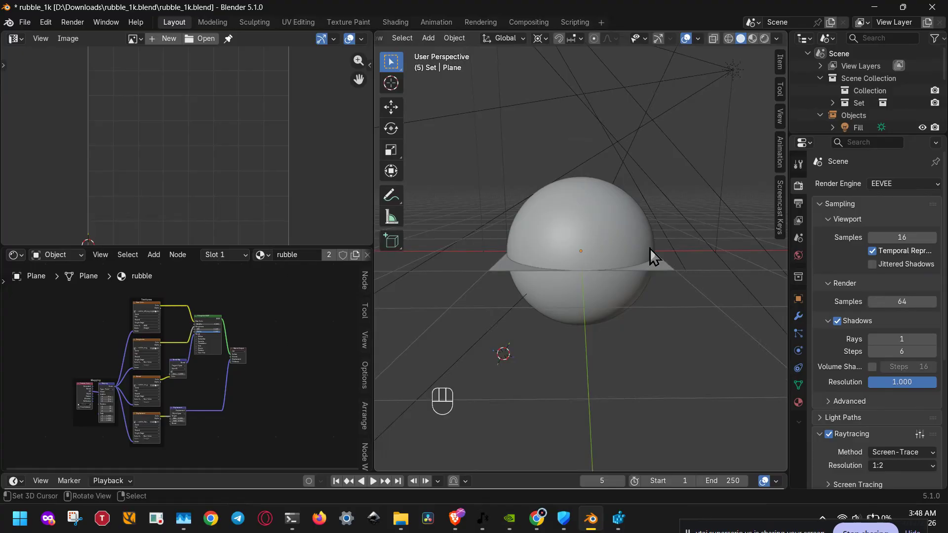
key(shift+s)
click(651, 312)
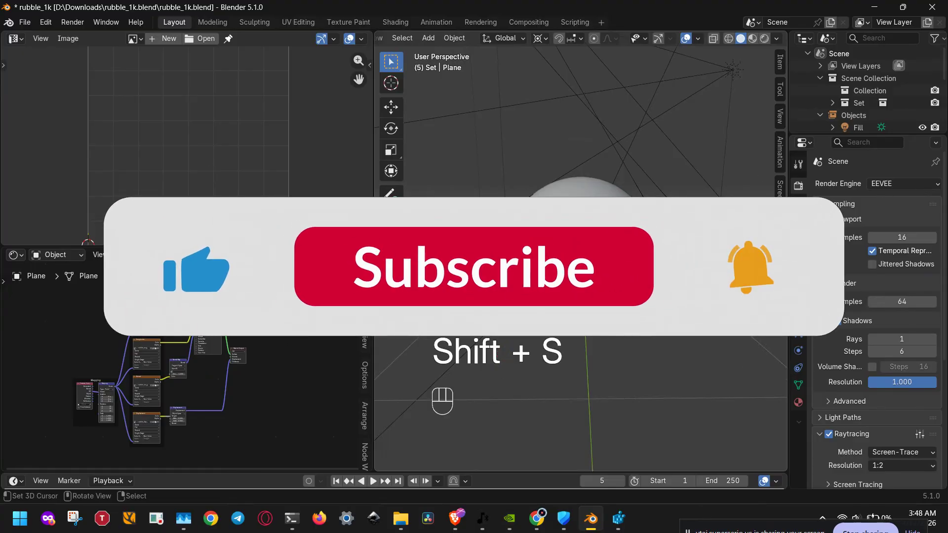
middle_drag(657, 307, 620, 316)
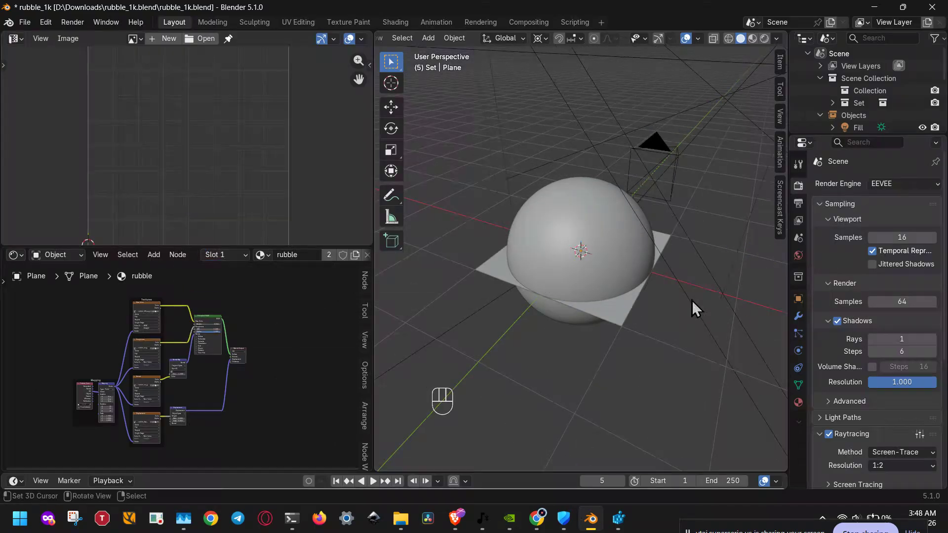
click(916, 184)
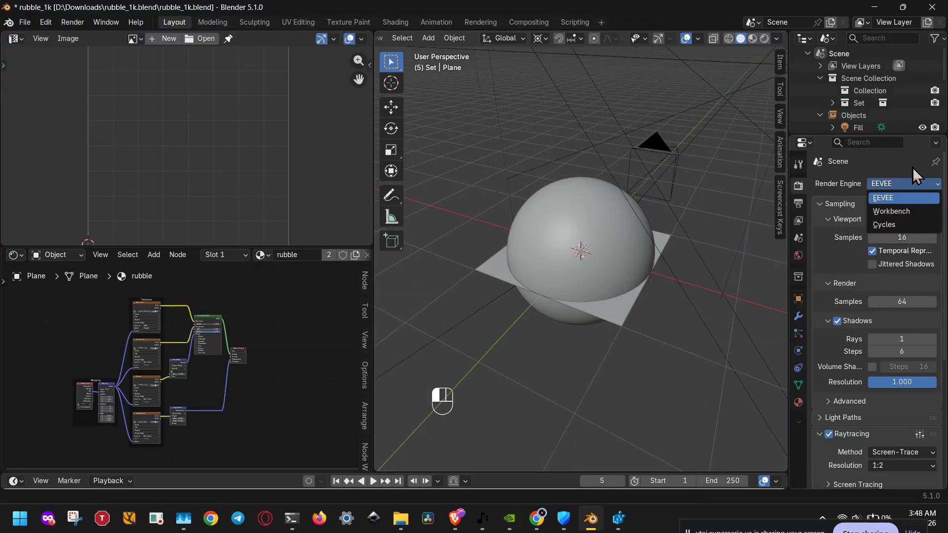
click(911, 166)
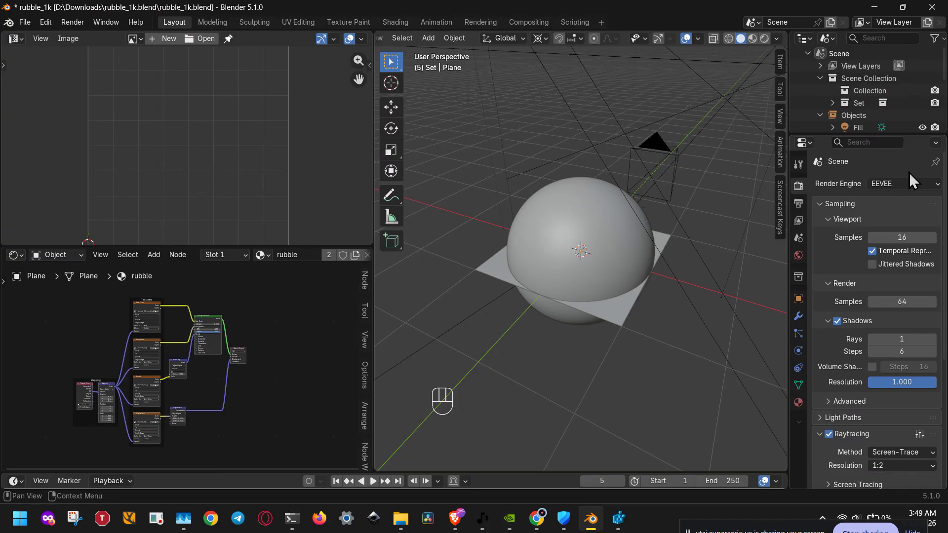
- Switch to the Shading workspace and inspect the rubble material's node tree around the Normal Map and Material Output nodes
click(396, 22)
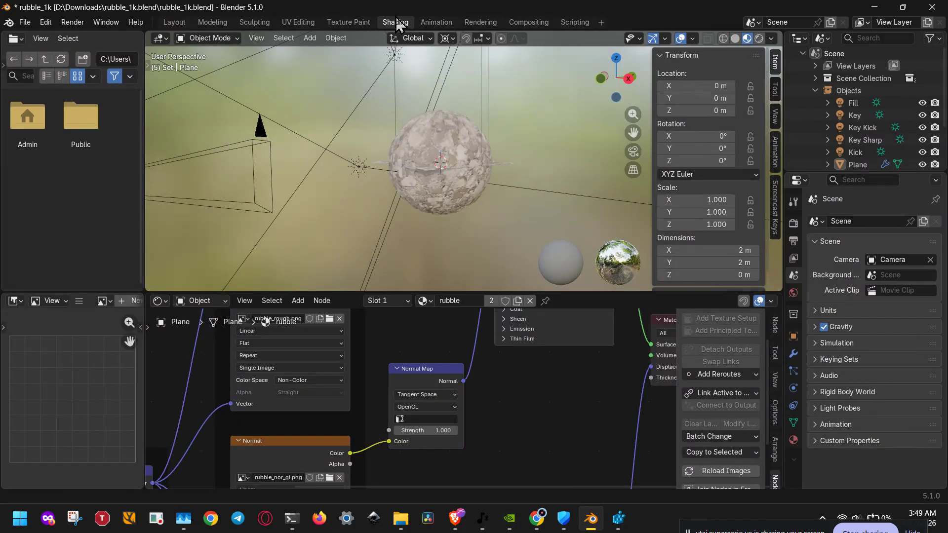
scroll(351, 367, down, 8)
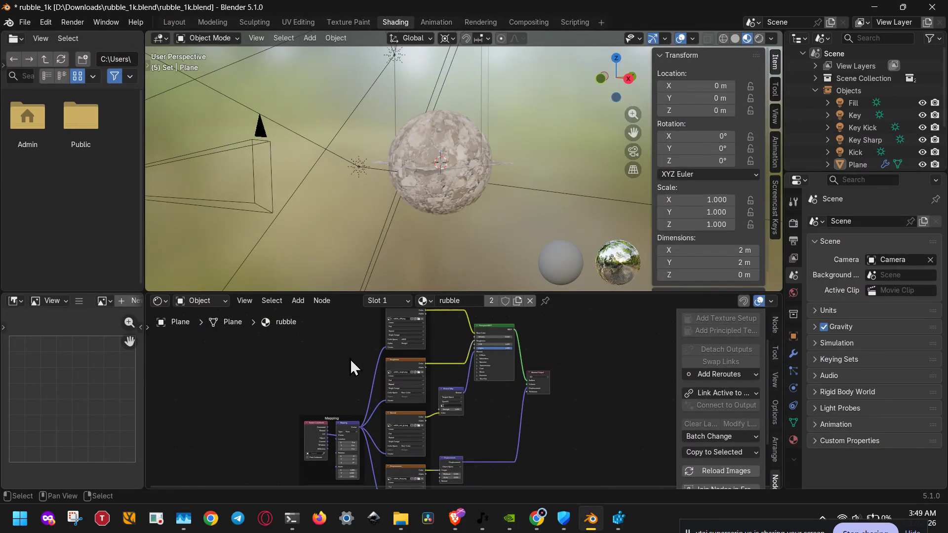
scroll(386, 363, up, 6)
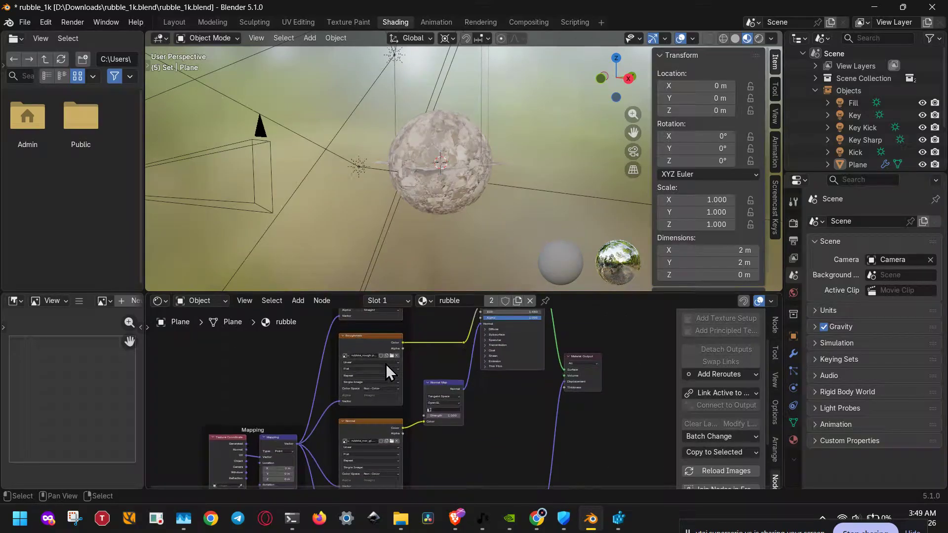
scroll(435, 380, up, 3)
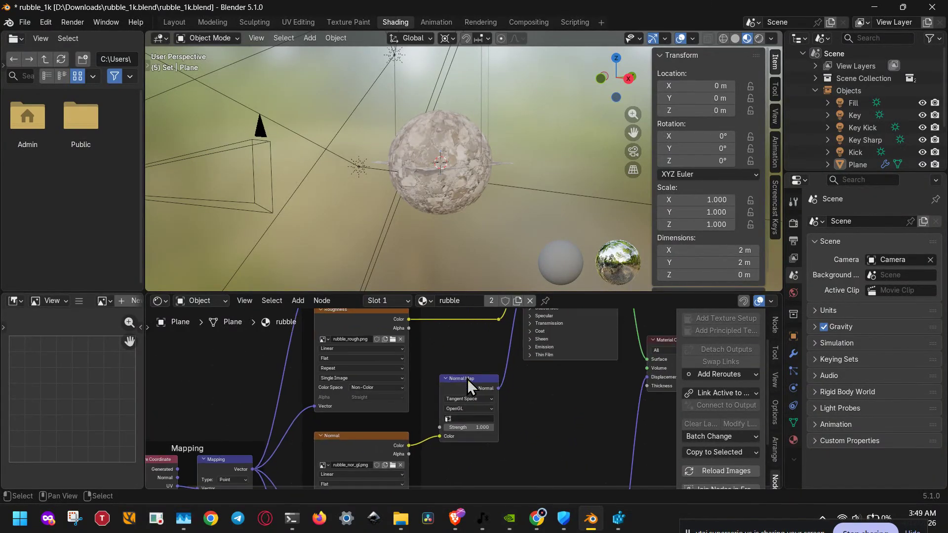
middle_drag(467, 378, 306, 445)
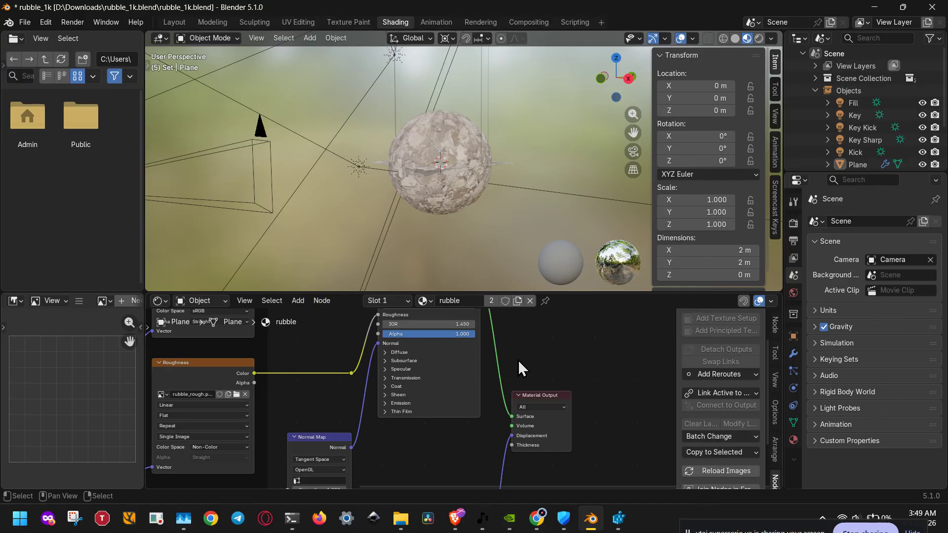
- Switch to the Registry Editor and examine the GraphicsDrivers key's path and its TdrLevel entry
click(617, 519)
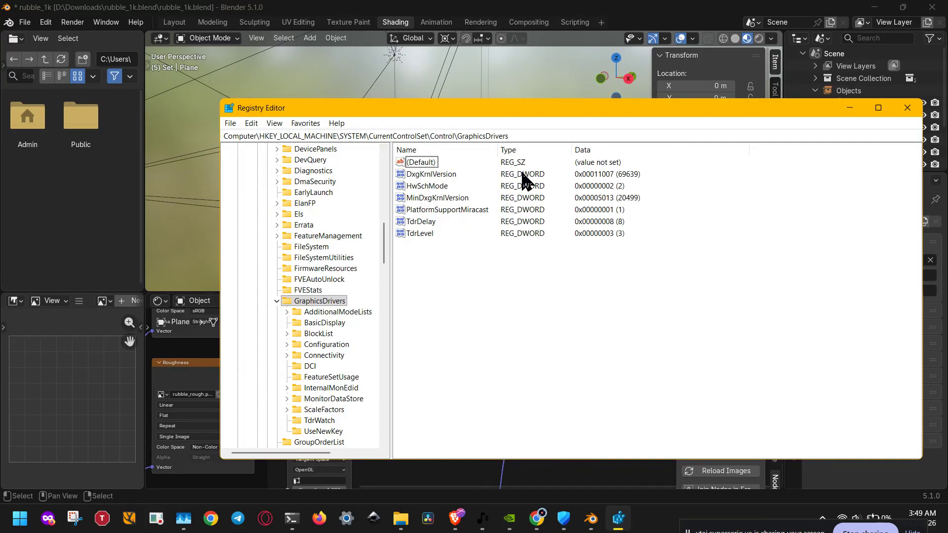
click(518, 138)
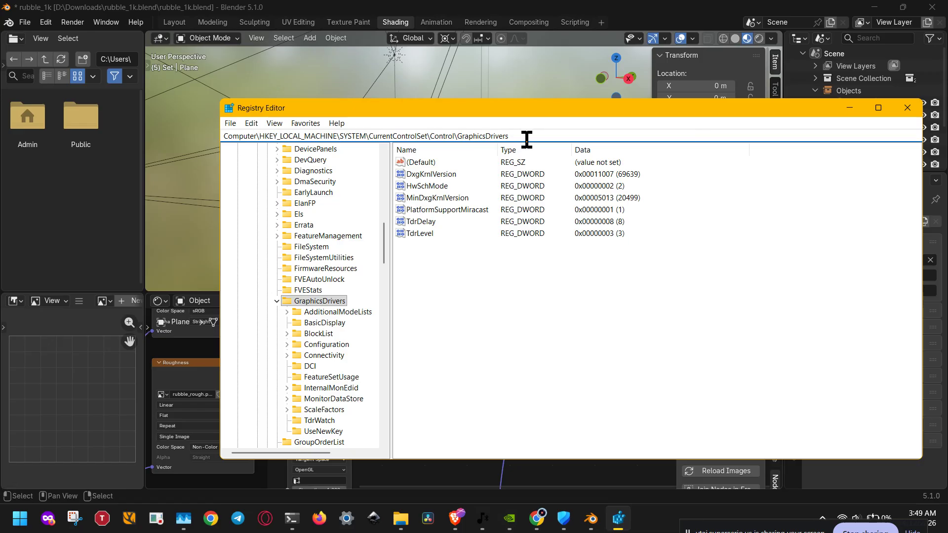
click(513, 236)
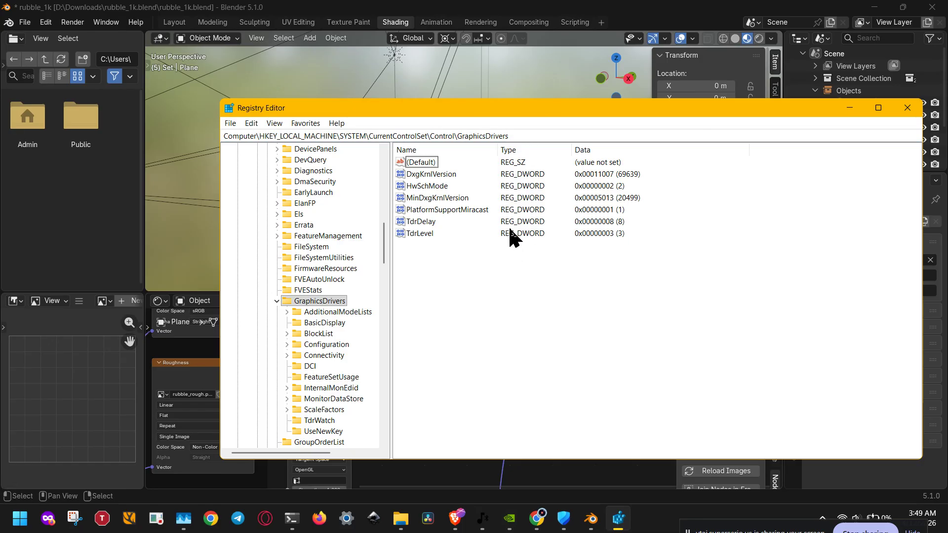
click(422, 235)
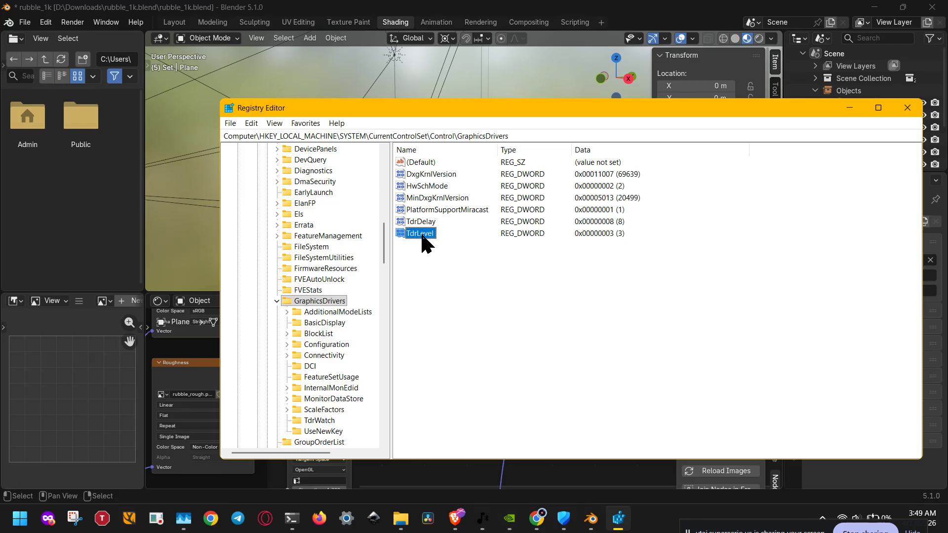
click(599, 238)
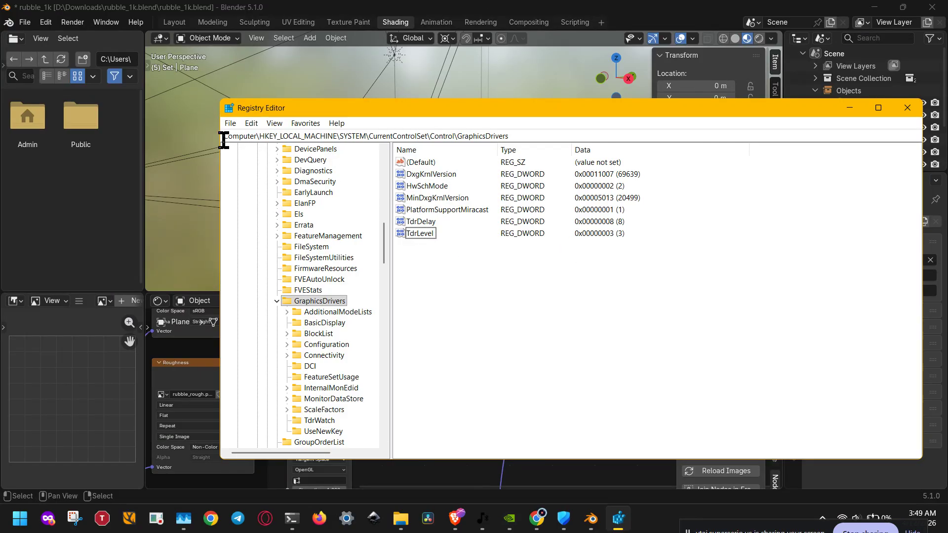
click(20, 520)
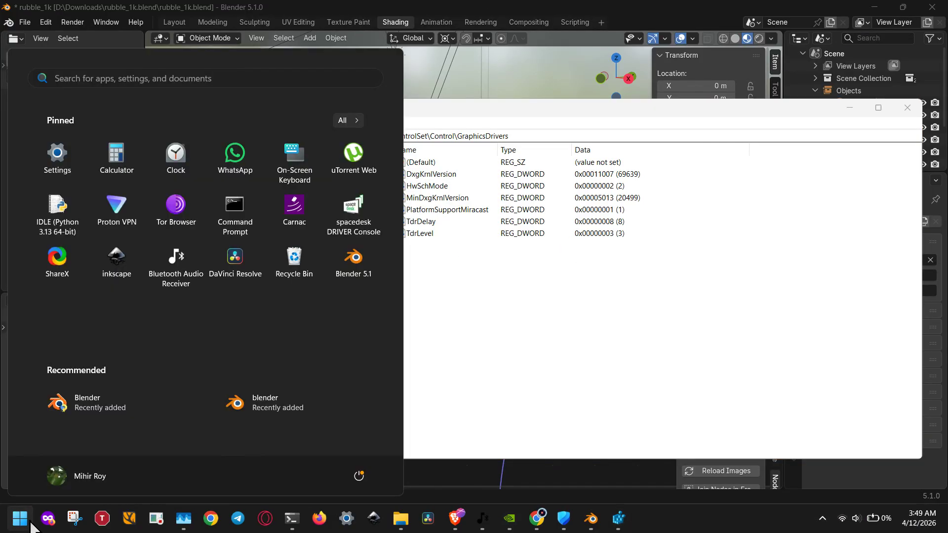
click(29, 522)
drag(223, 137, 502, 151)
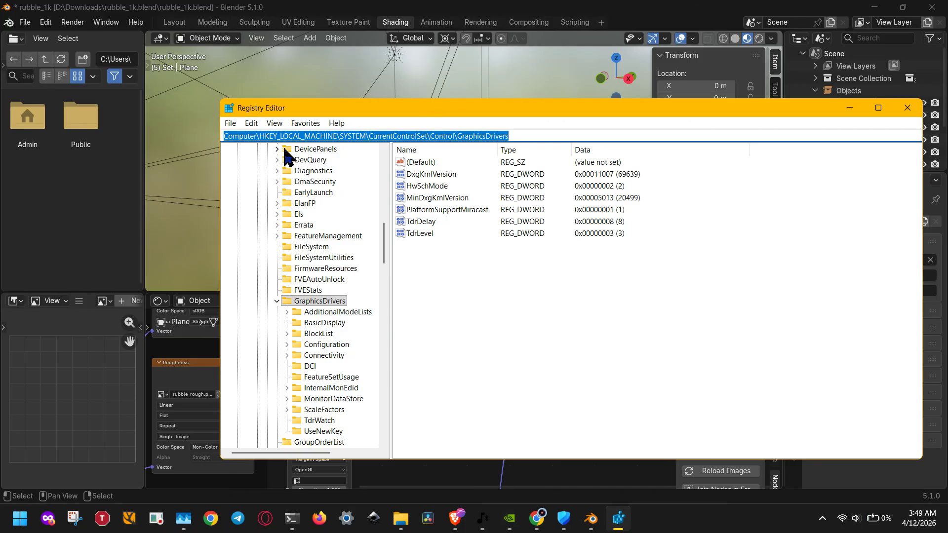
click(371, 138)
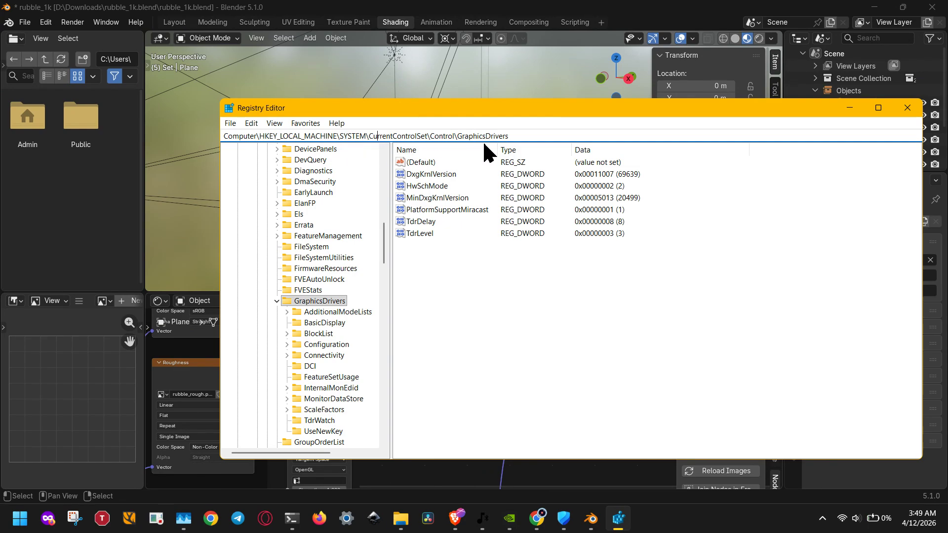
click(421, 235)
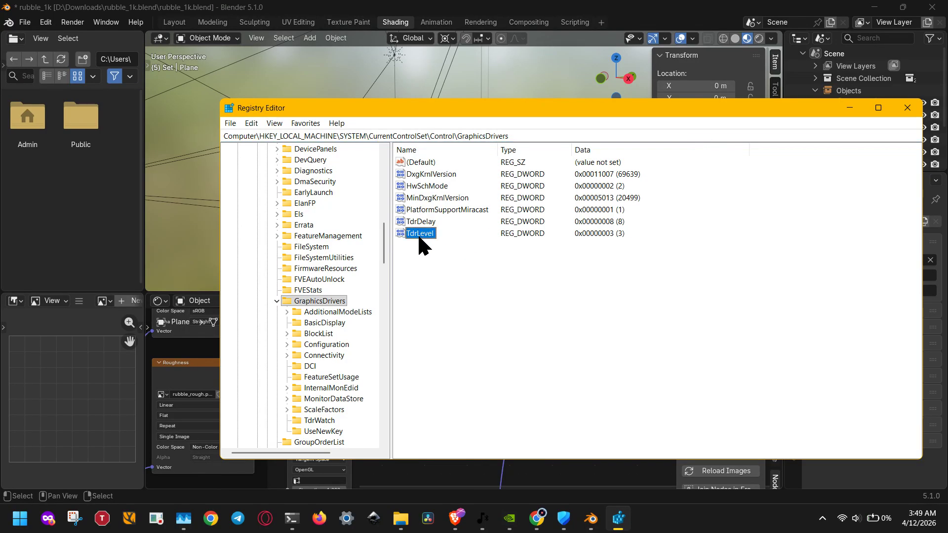
- Create a new DWORD (32-bit) value in the GraphicsDrivers key and try to name it TdrDelay
right_click(423, 260)
mouse_move(459, 270)
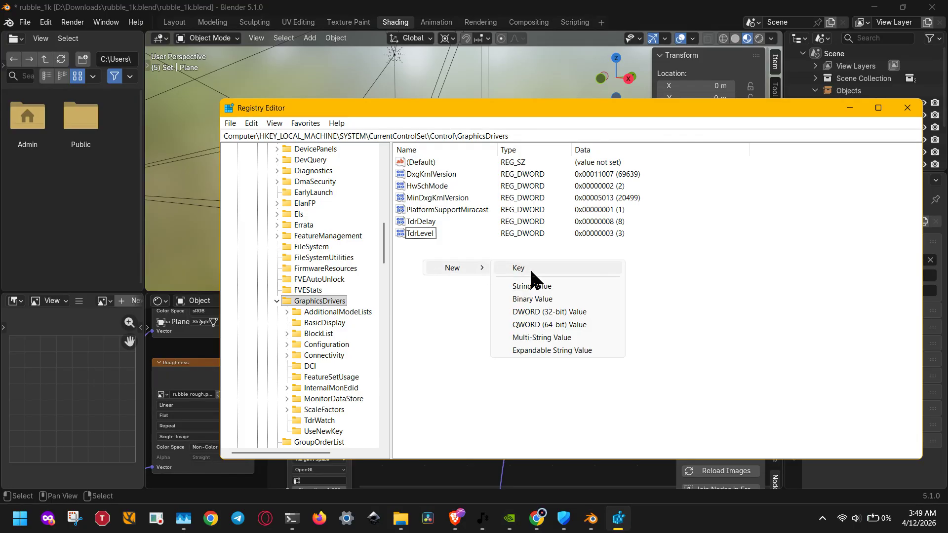
click(552, 312)
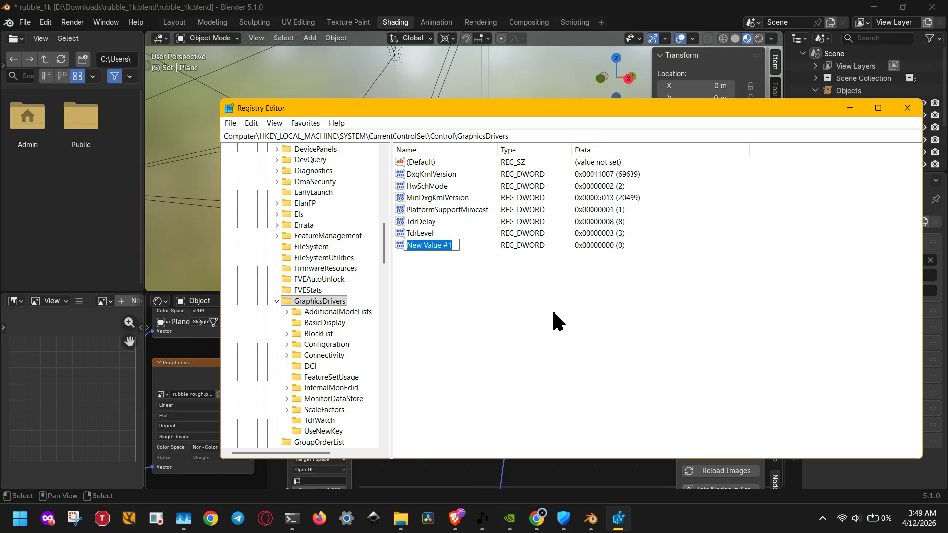
text(Tdr)
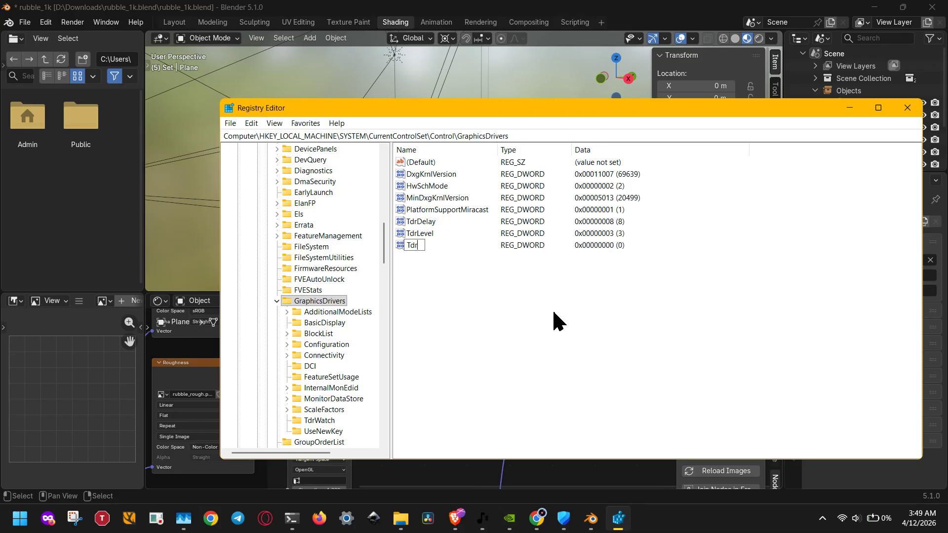
text(Delay)
key(Return)
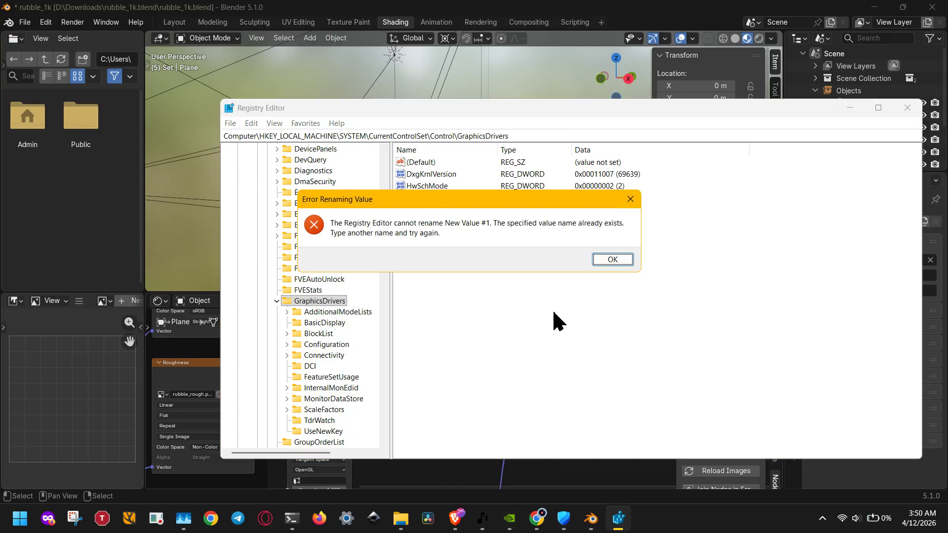
click(612, 259)
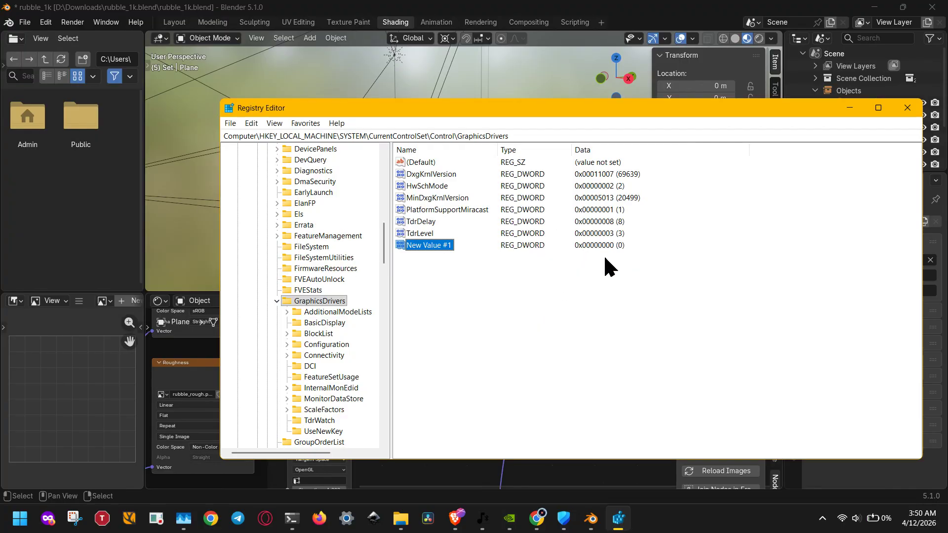
- Set the TdrLevel value data to hexadecimal 10
click(427, 235)
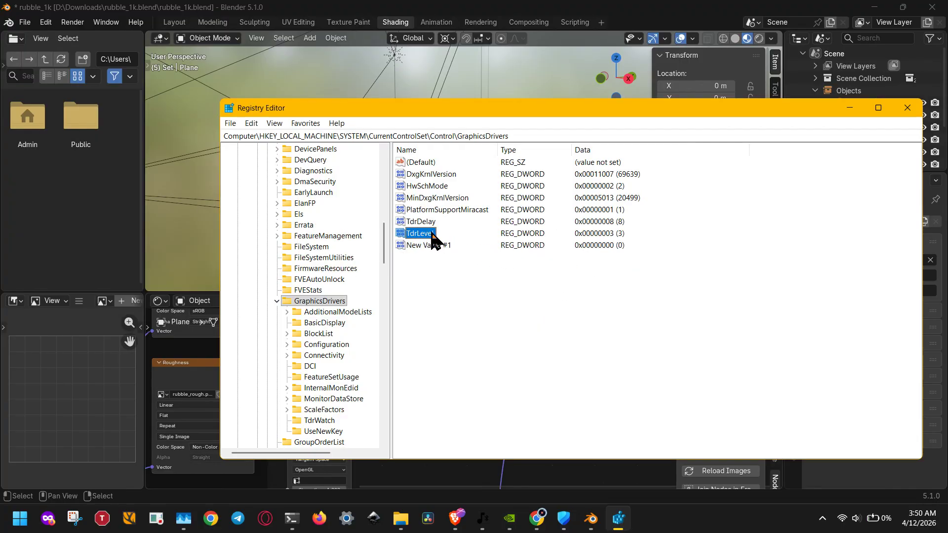
right_click(422, 241)
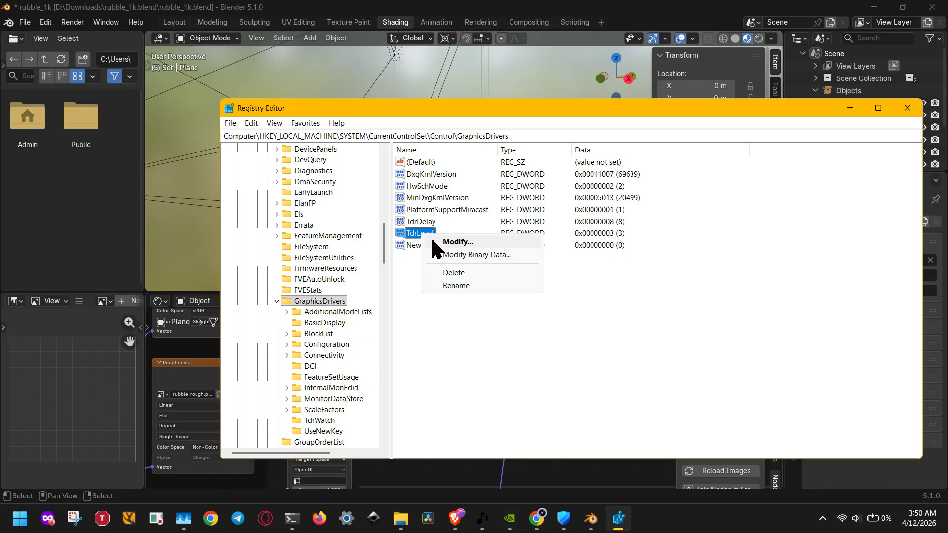
click(436, 255)
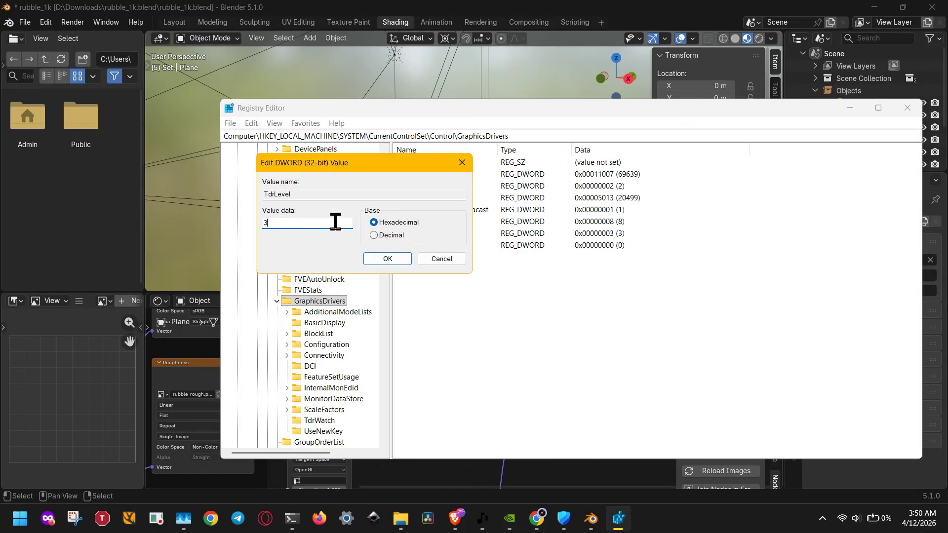
text(10)
click(369, 258)
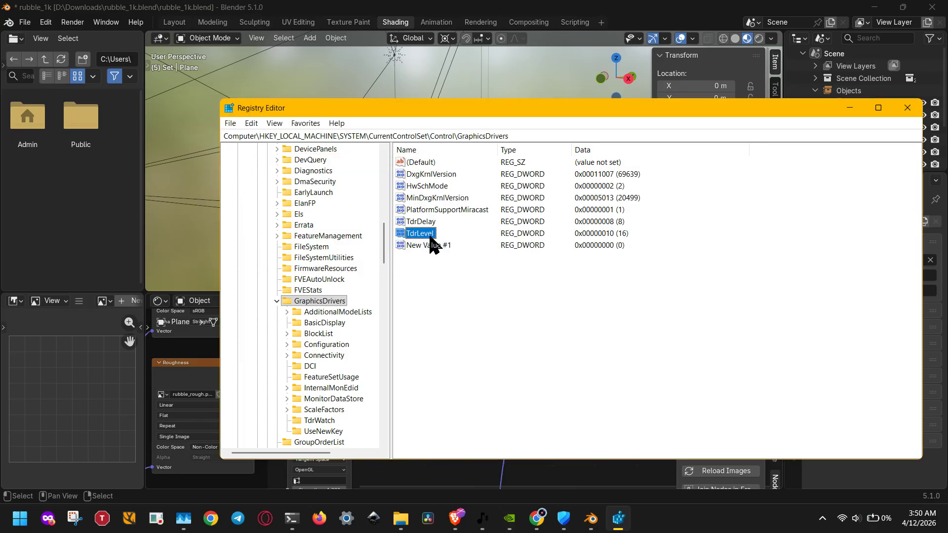
double_click(429, 236)
click(393, 234)
click(387, 256)
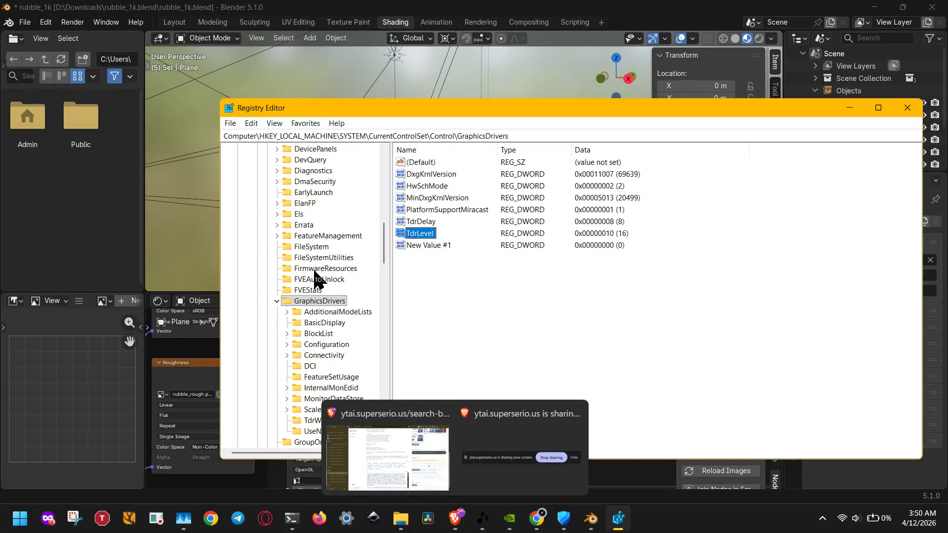
- Switch back to Blender, inspect the textured sphere up close, and expand the Shadows settings in the EEVEE render properties
click(471, 8)
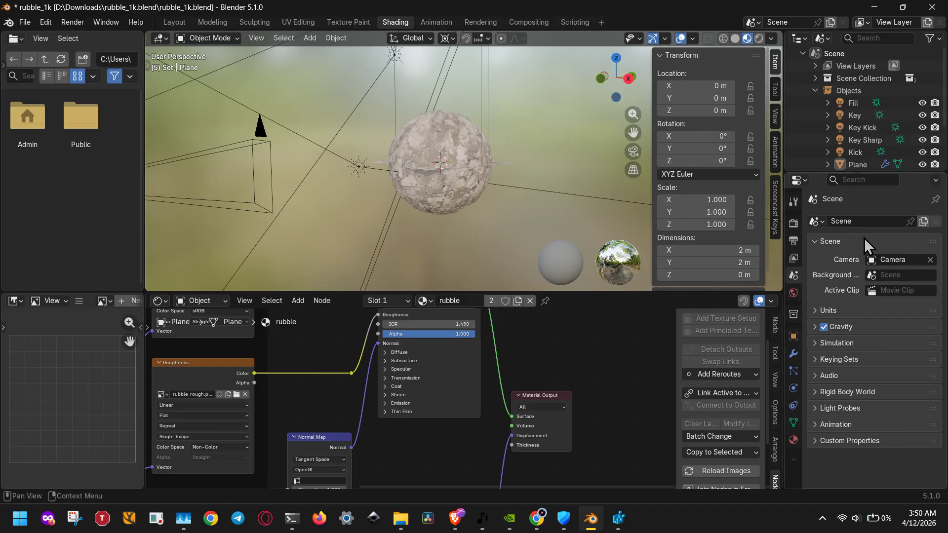
middle_drag(607, 228, 633, 148)
scroll(477, 256, up, 4)
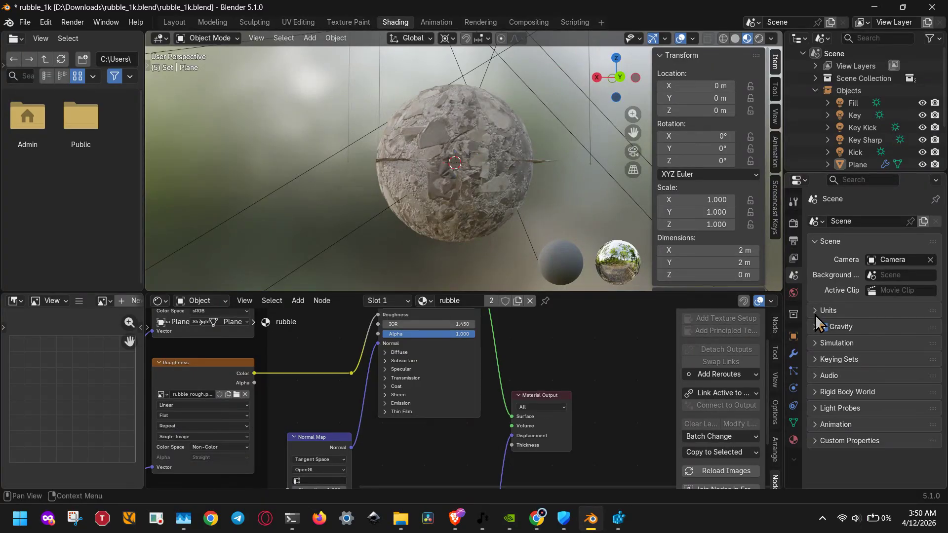
click(793, 223)
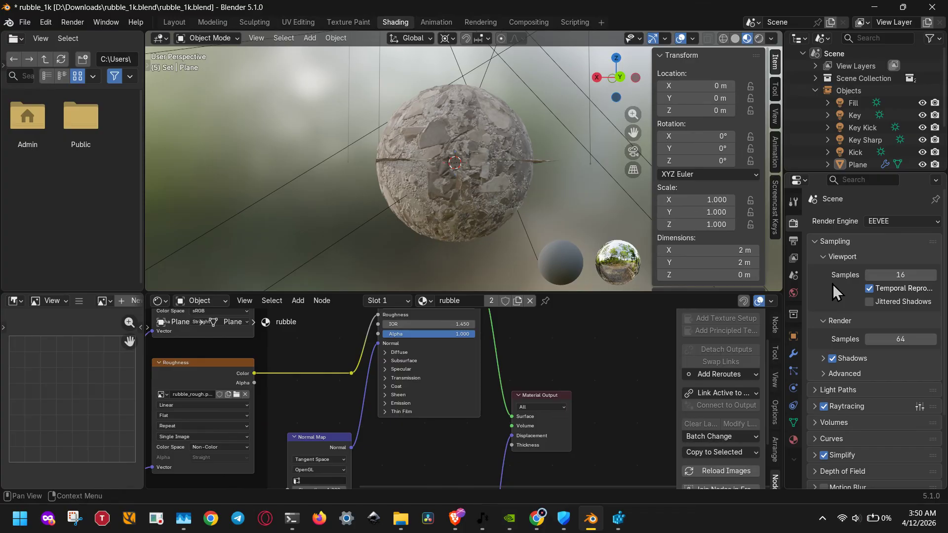
click(829, 358)
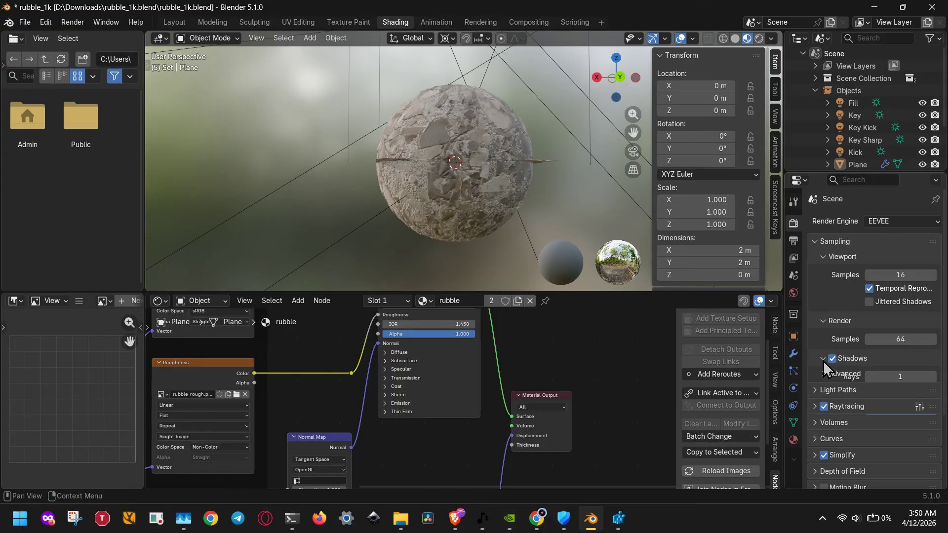
scroll(829, 368, down, 2)
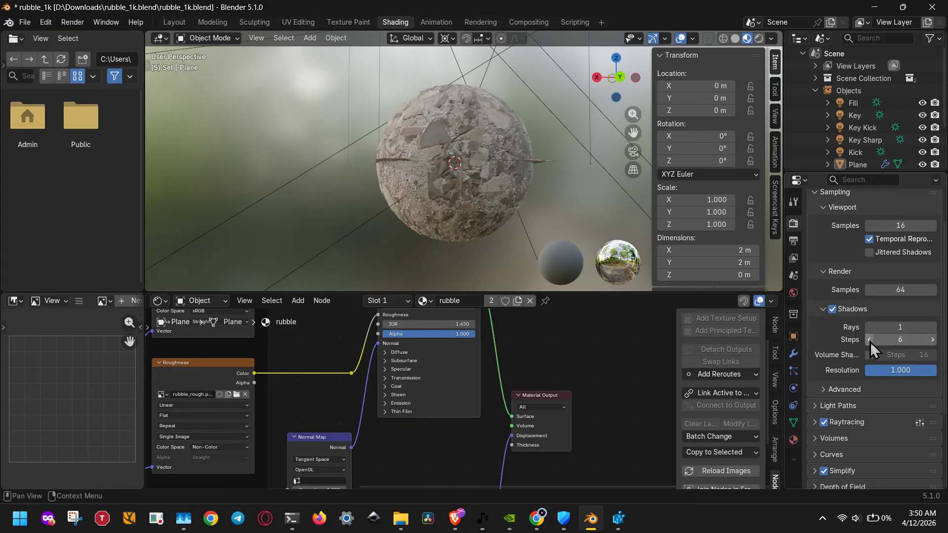
- Set the EEVEE shadow Steps to 2 and expand the Raytracing settings to check their Resolution options
mouse_move(869, 342)
mouse_down()
mouse_move(892, 351)
mouse_move(869, 340)
mouse_up()
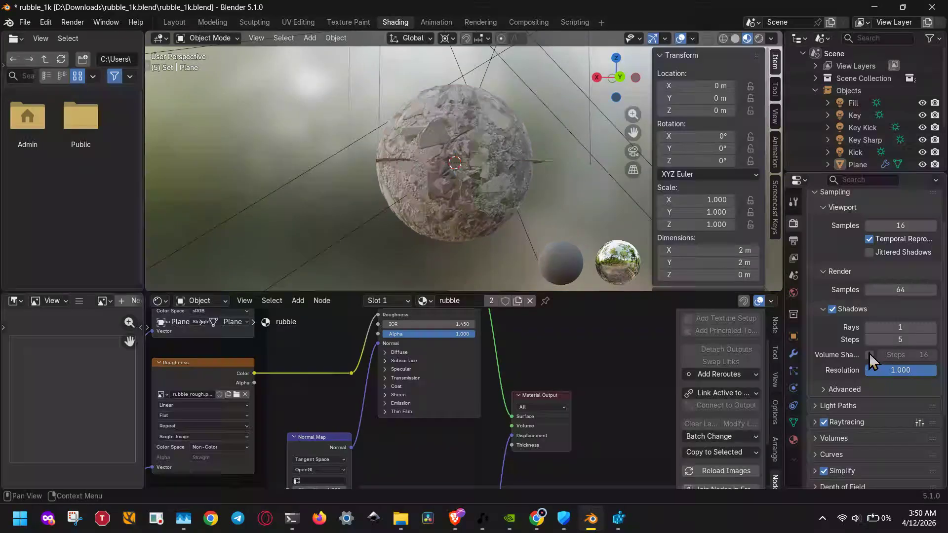
drag(892, 339, 870, 368)
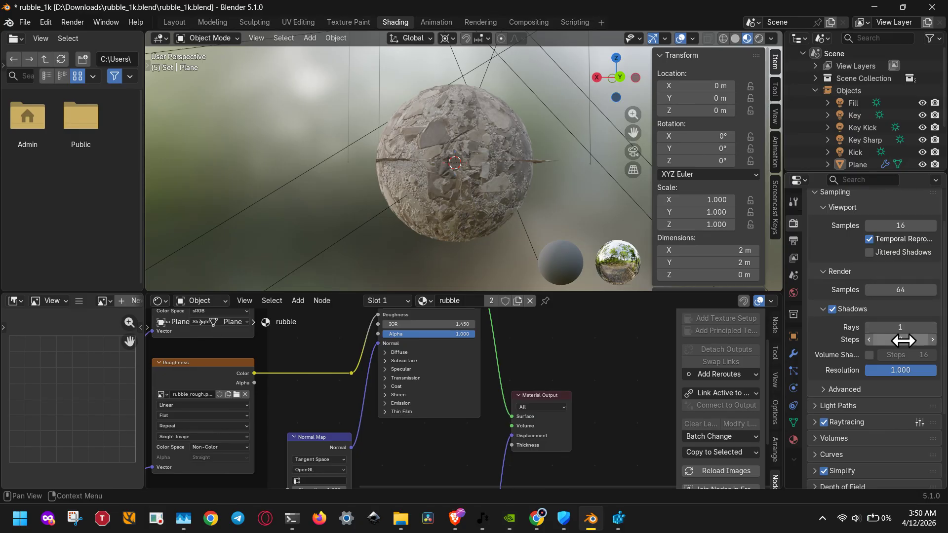
scroll(826, 321, down, 2)
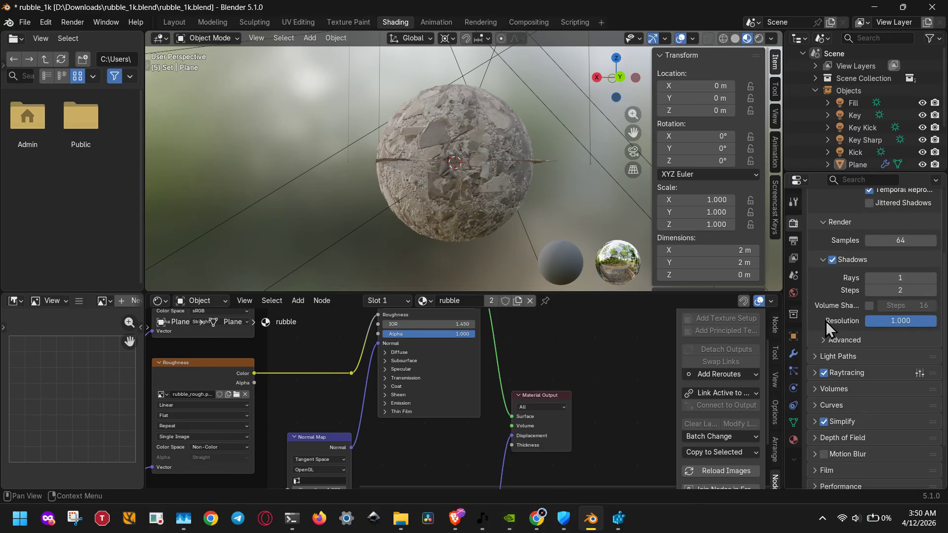
click(813, 373)
scroll(845, 377, down, 3)
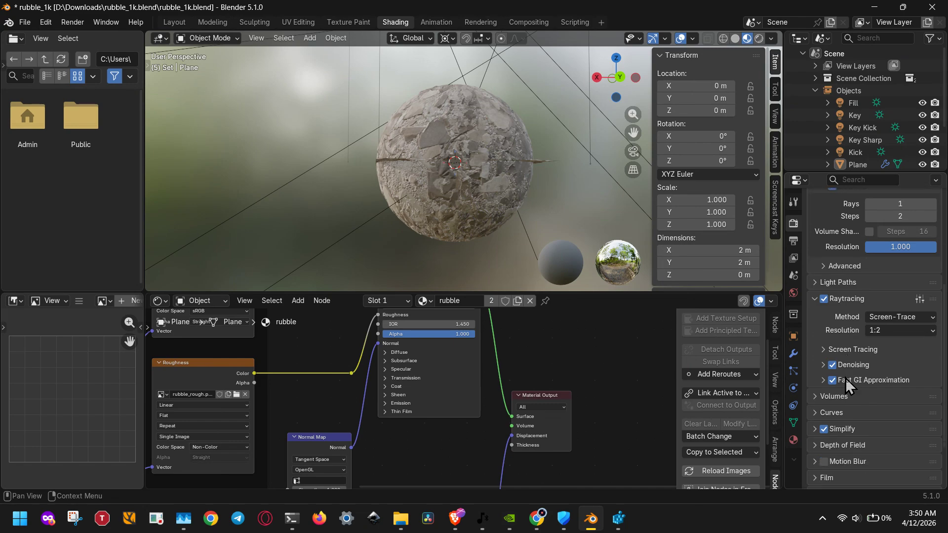
click(881, 332)
scroll(842, 346, up, 8)
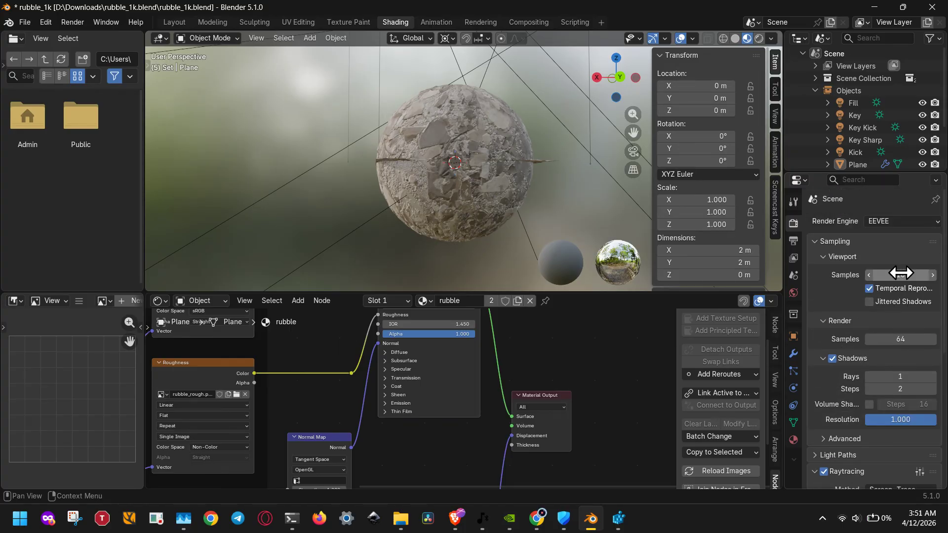
- Set the EEVEE viewport sampling Samples to 32
click(907, 275)
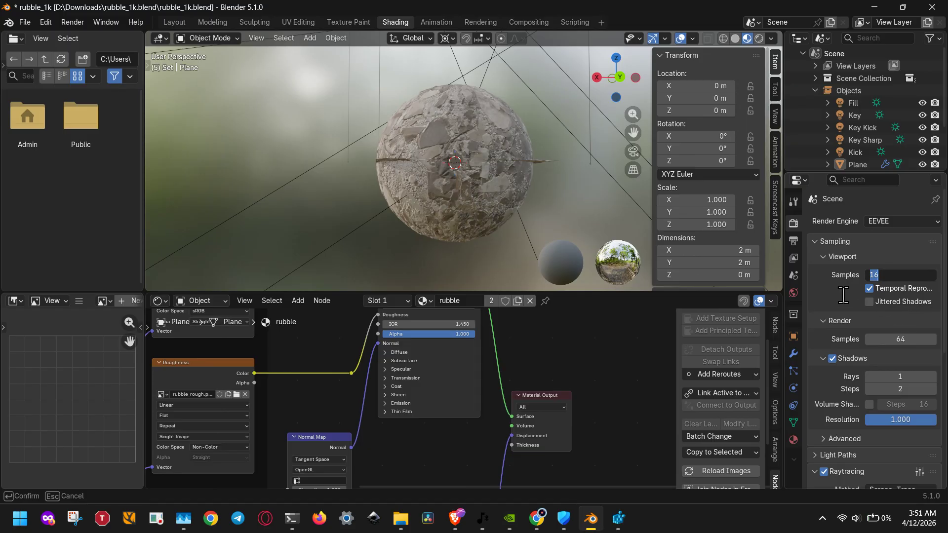
click(807, 280)
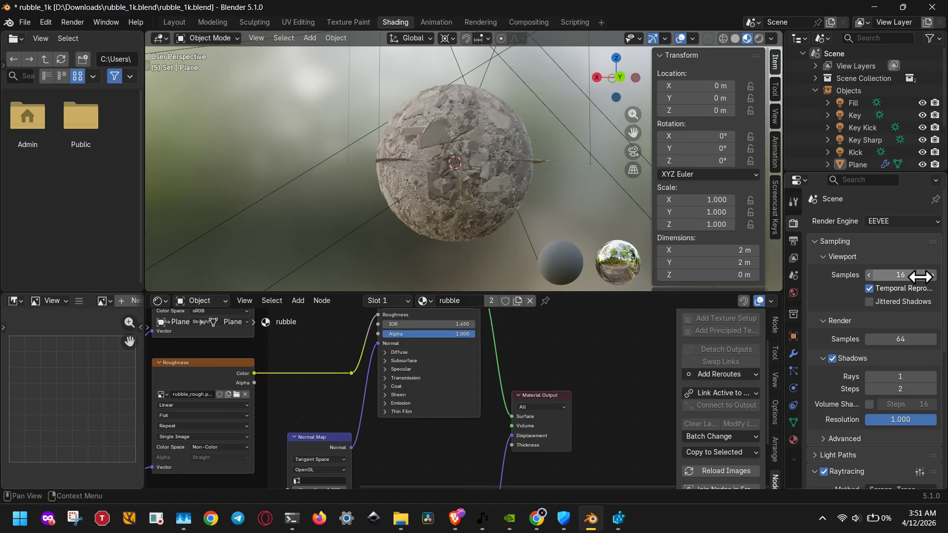
mouse_move(919, 275)
mouse_down()
mouse_move(938, 275)
mouse_move(920, 274)
mouse_up()
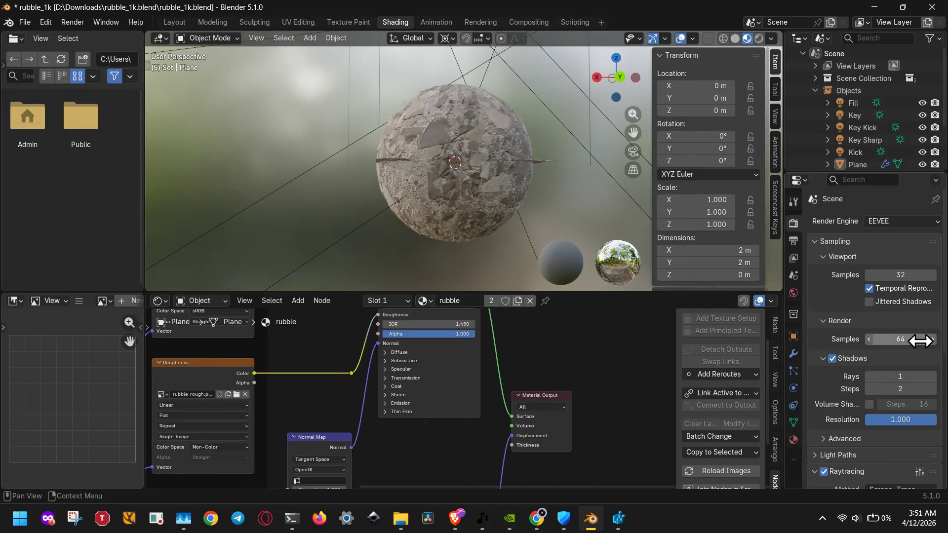
click(933, 340)
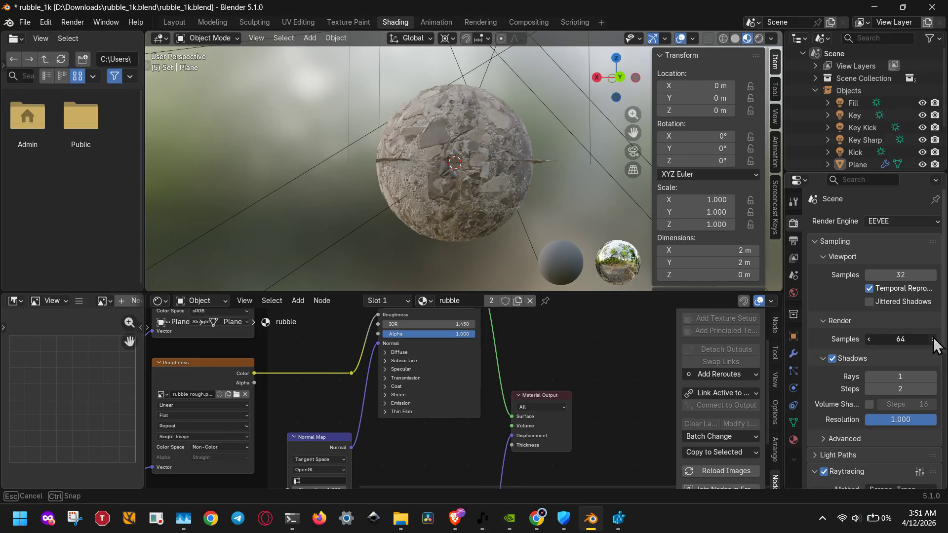
click(869, 340)
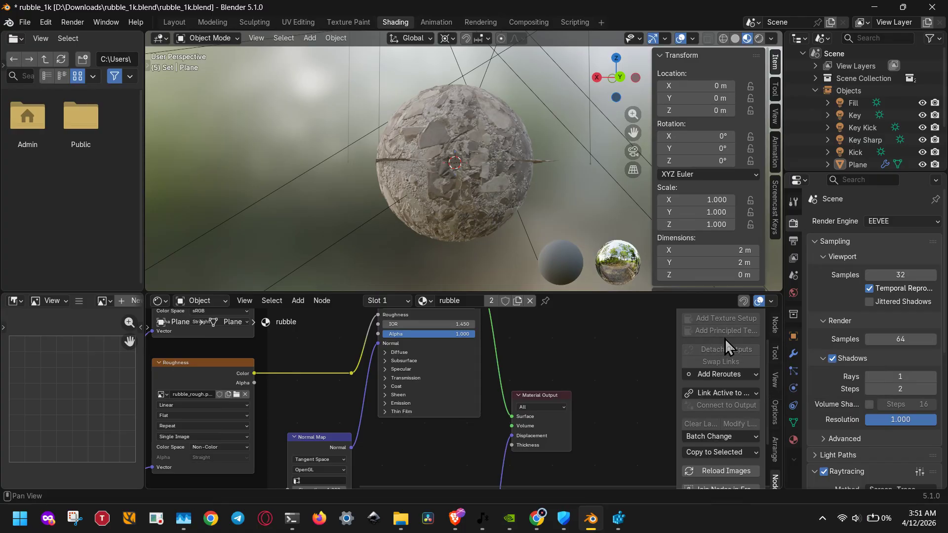
scroll(831, 377, down, 3)
scroll(831, 376, down, 10)
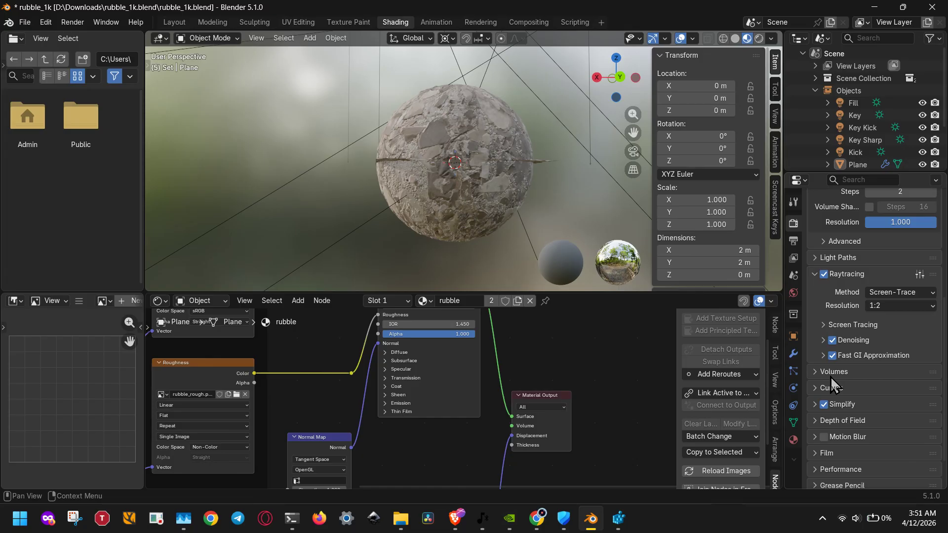
scroll(494, 380, down, 2)
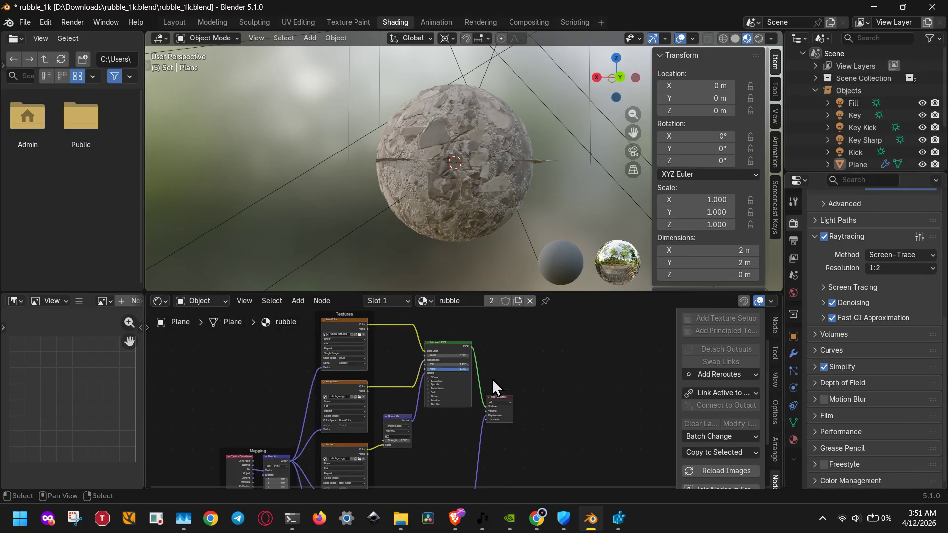
scroll(493, 379, up, 3)
middle_drag(503, 370, 534, 450)
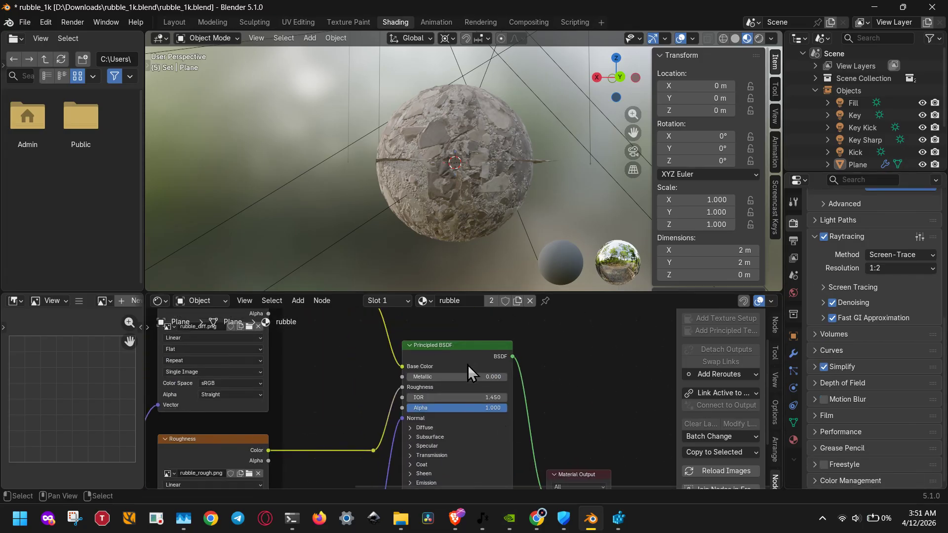
click(468, 355)
key(ctrl+shift+t)
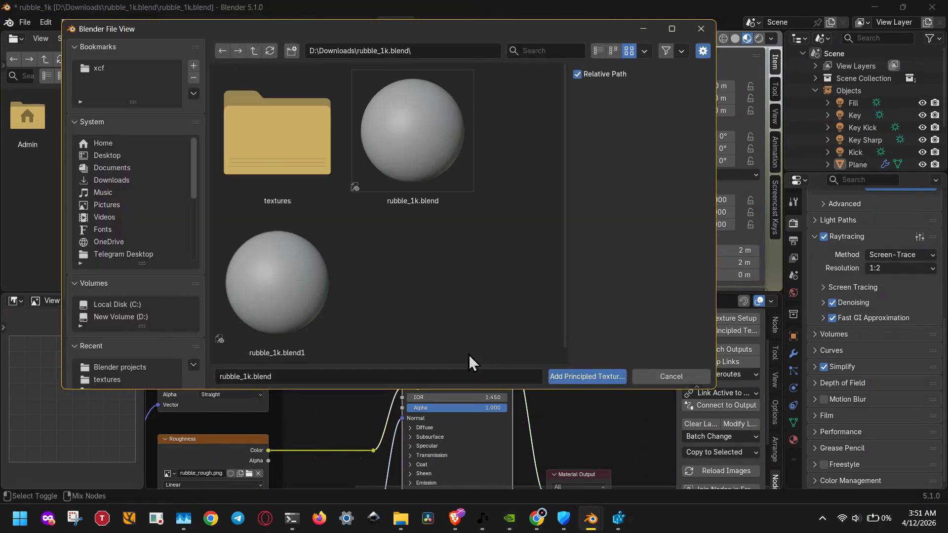
click(108, 367)
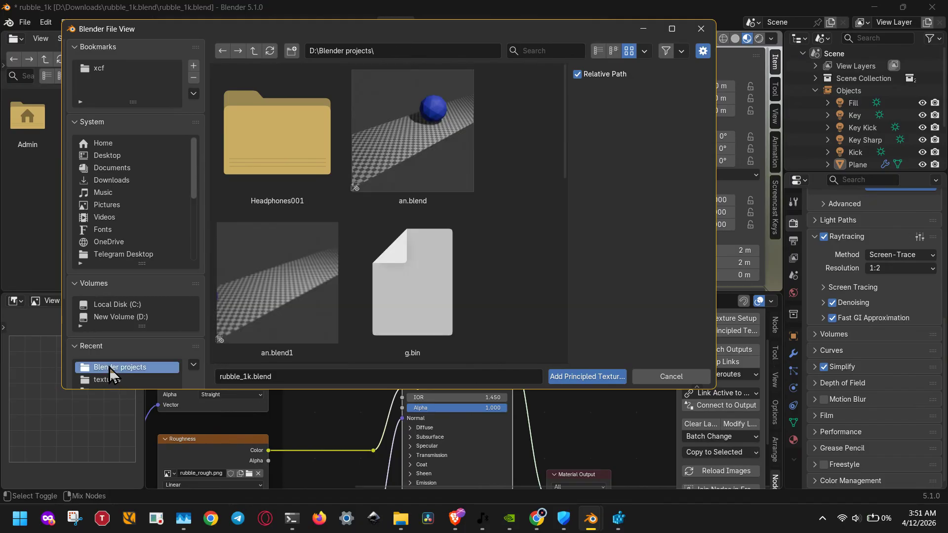
click(663, 381)
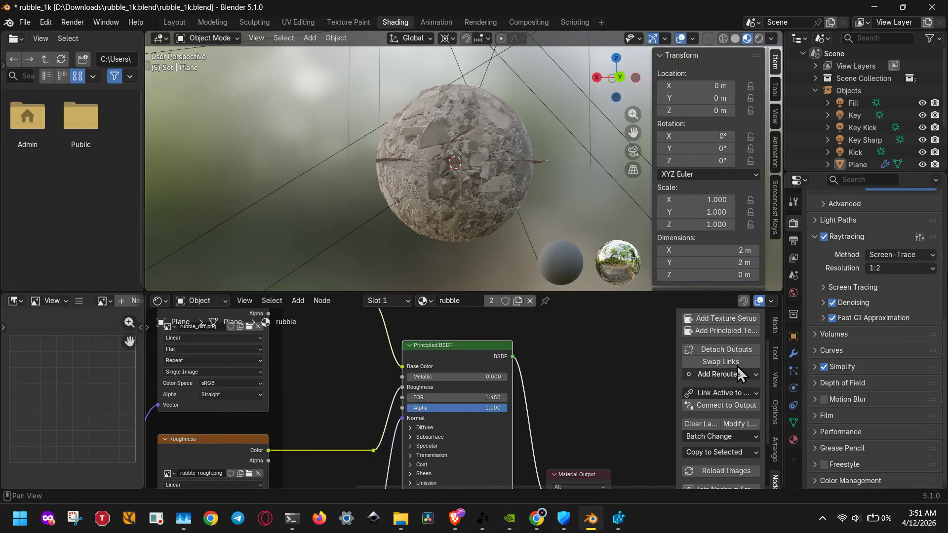
- Expand the Simplify and Performance render settings and collapse Simplify's Render subsection
click(815, 368)
scroll(816, 369, down, 6)
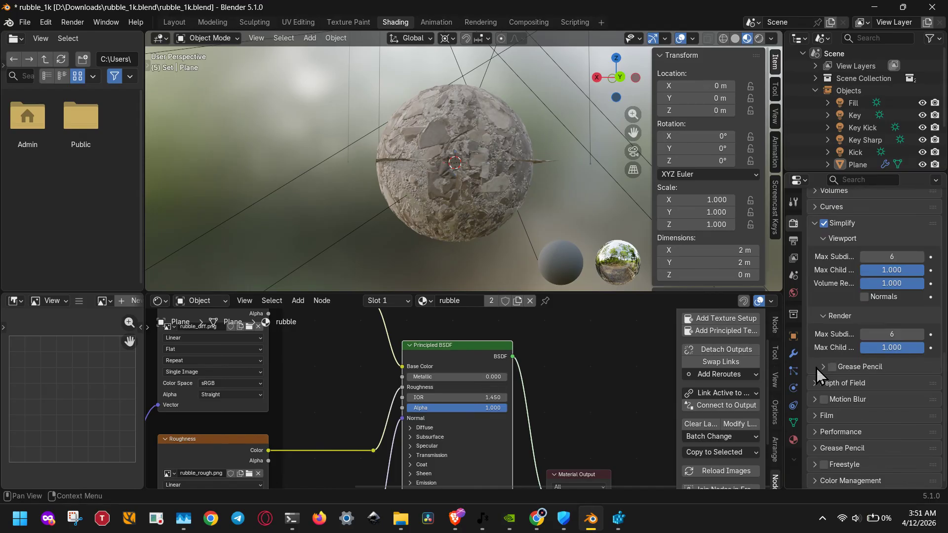
click(824, 320)
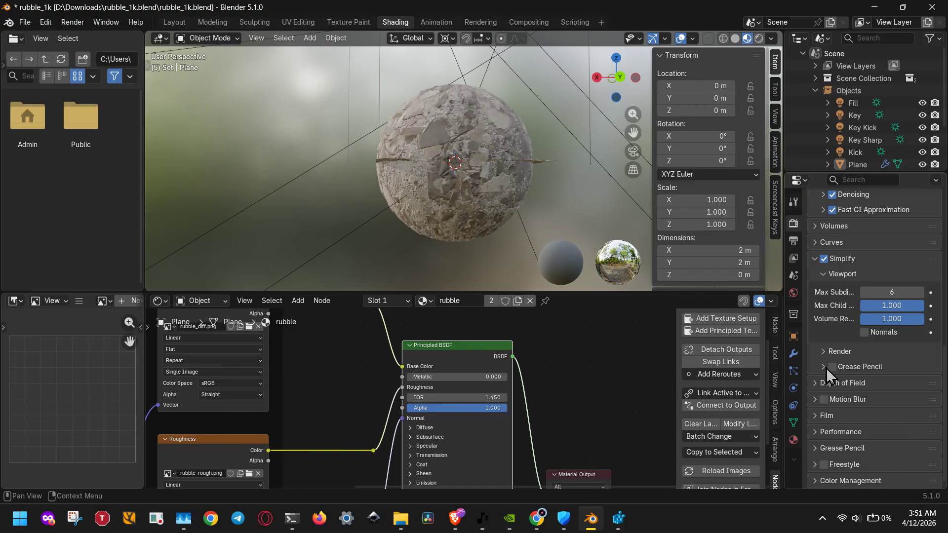
click(812, 433)
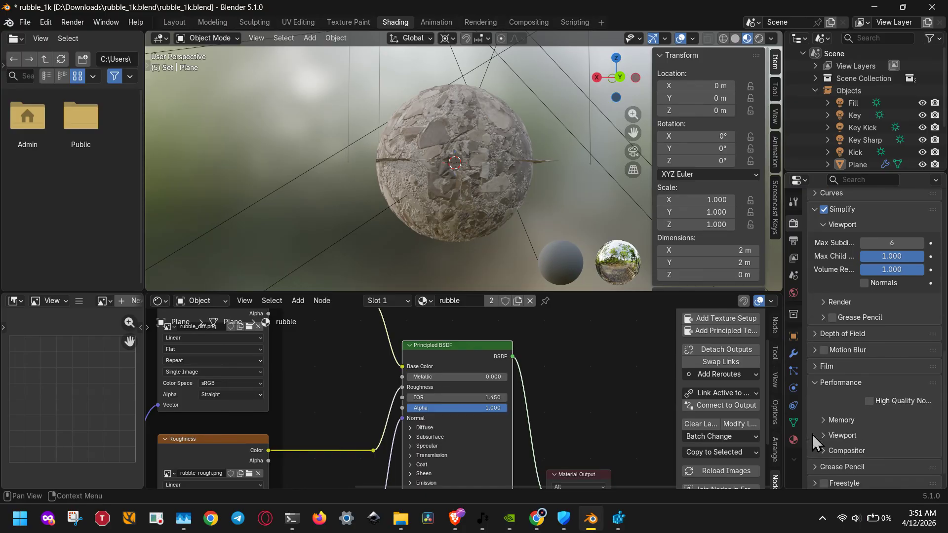
- Change the scene's render engine from EEVEE to Cycles
scroll(813, 435, up, 10)
scroll(849, 242, up, 3)
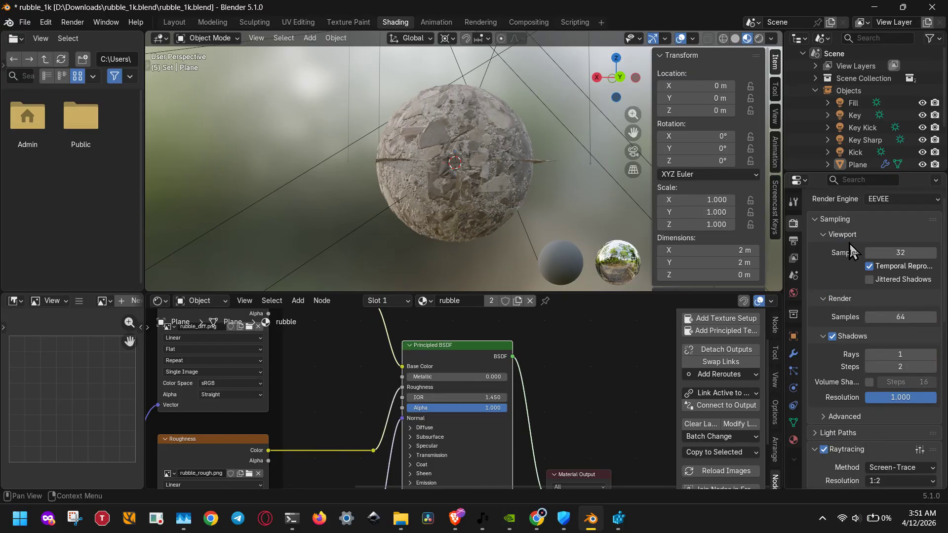
click(901, 222)
click(878, 261)
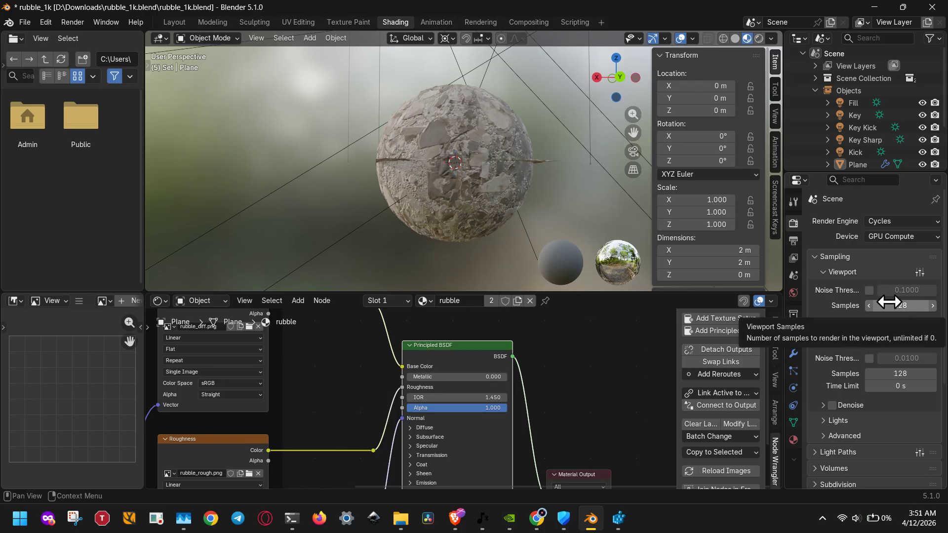
- In the Cycles Simplify settings, limit textures to 2048 for renders and 1024 for the viewport, and inspect the sphere from another angle
scroll(890, 306, down, 6)
scroll(890, 311, down, 1)
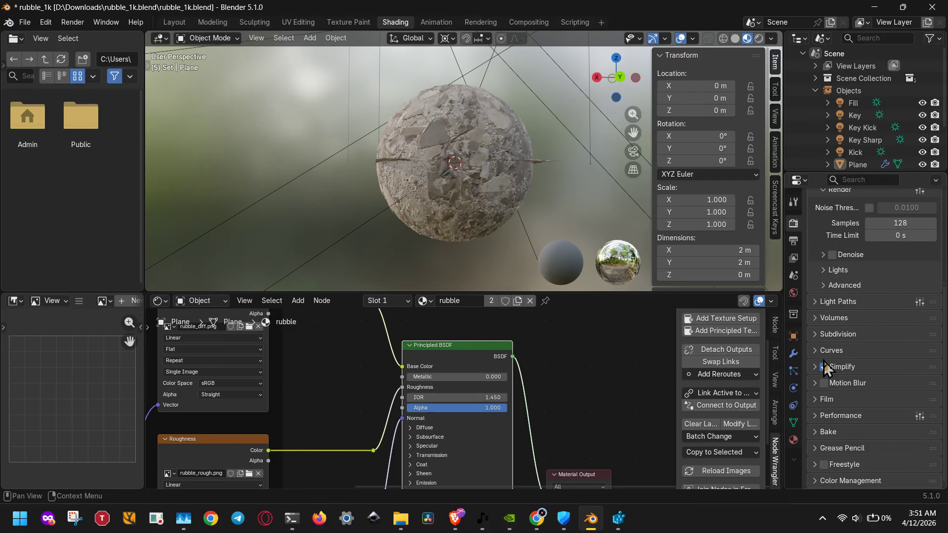
click(815, 367)
scroll(815, 380, down, 5)
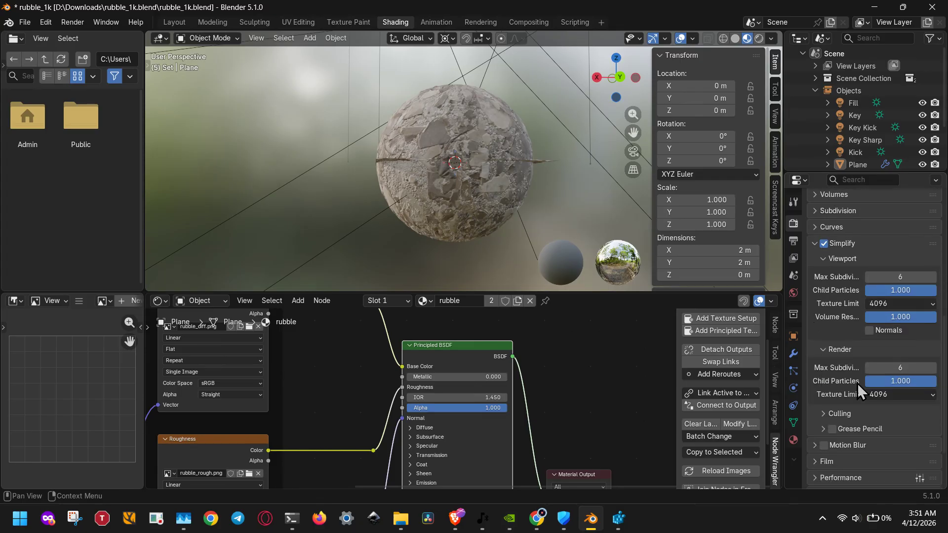
click(876, 394)
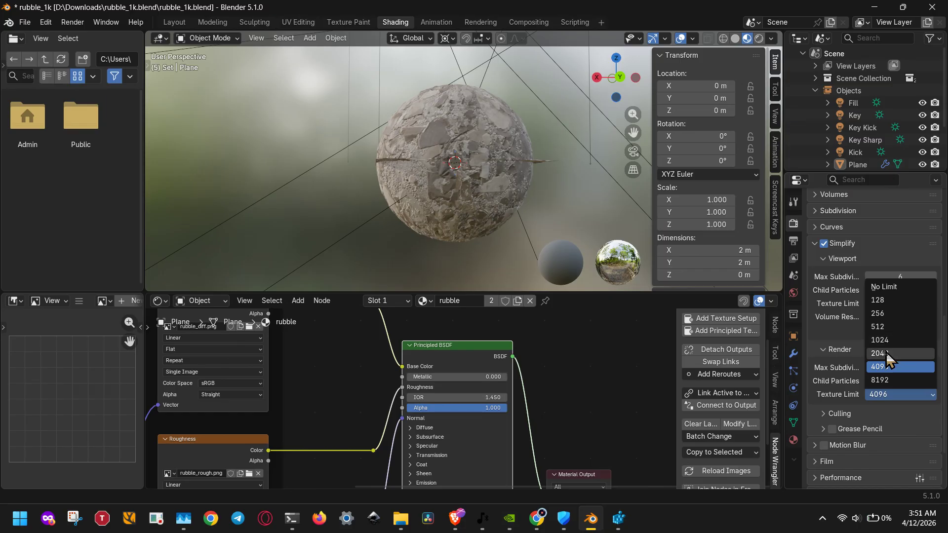
key(Escape)
click(885, 305)
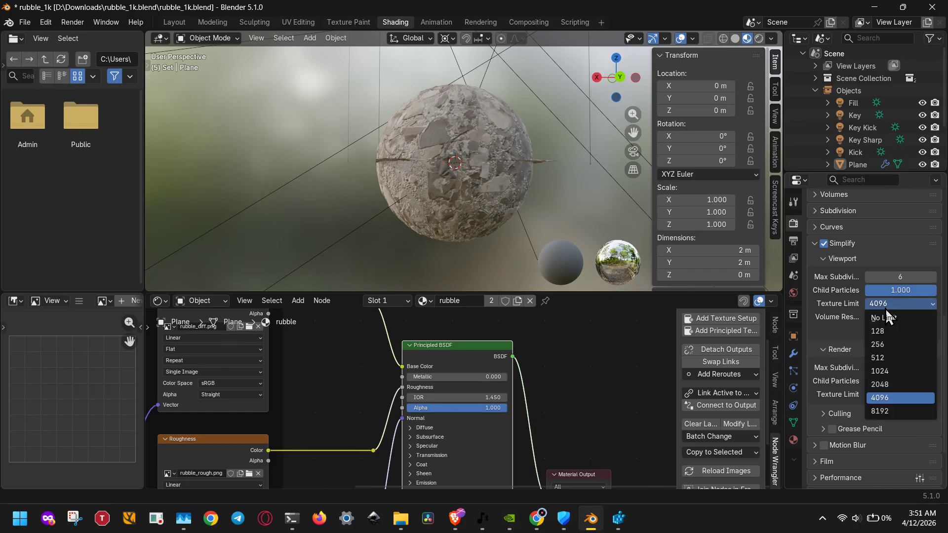
click(890, 374)
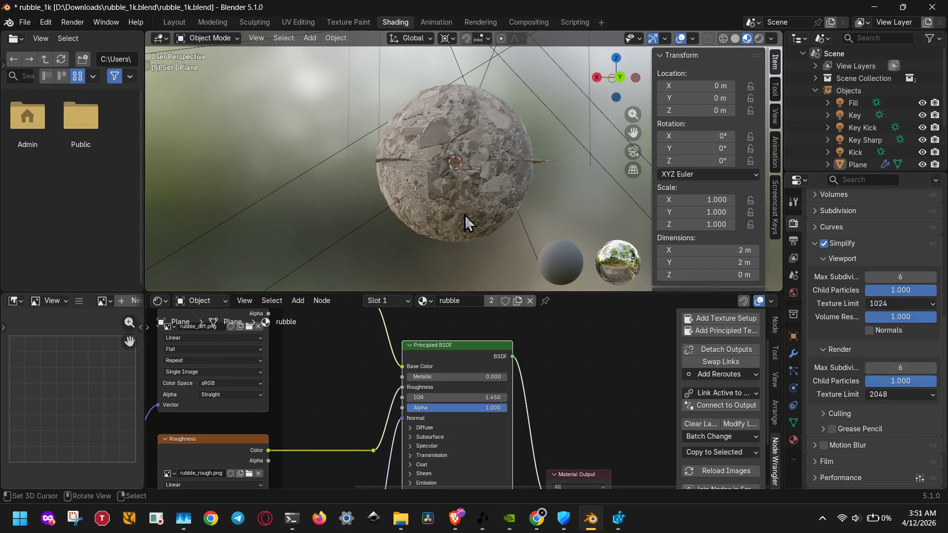
middle_drag(436, 203, 445, 230)
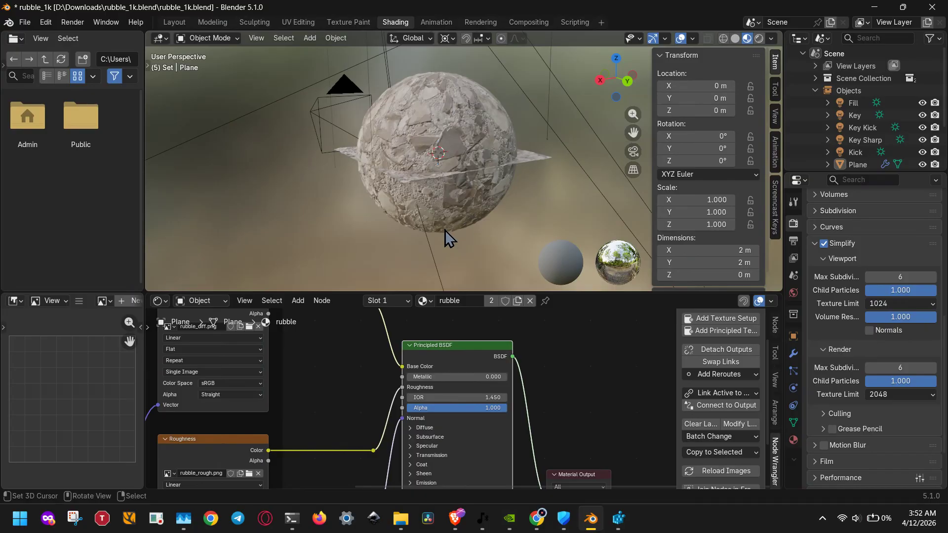
- Open the Windows Roaming application data folder by running %appdata%
key(super+r)
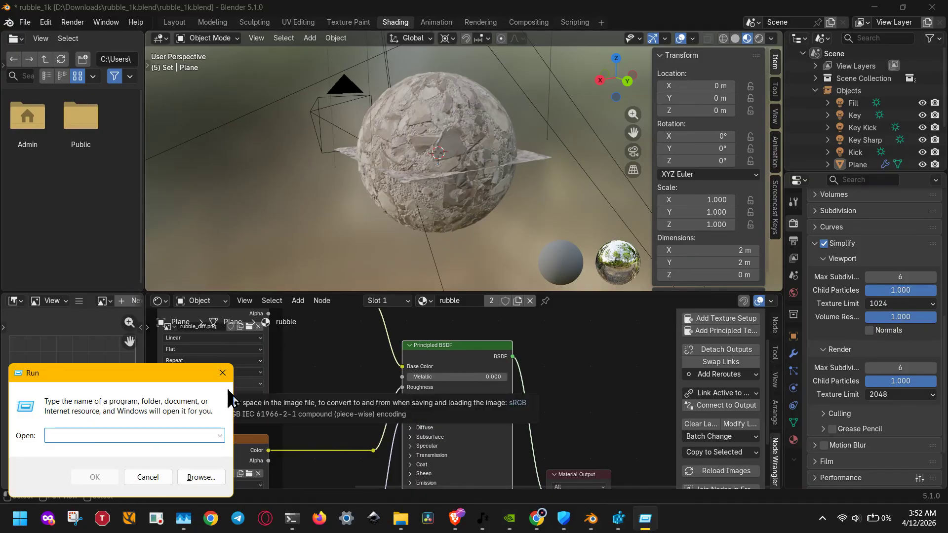
text(%appdata%)
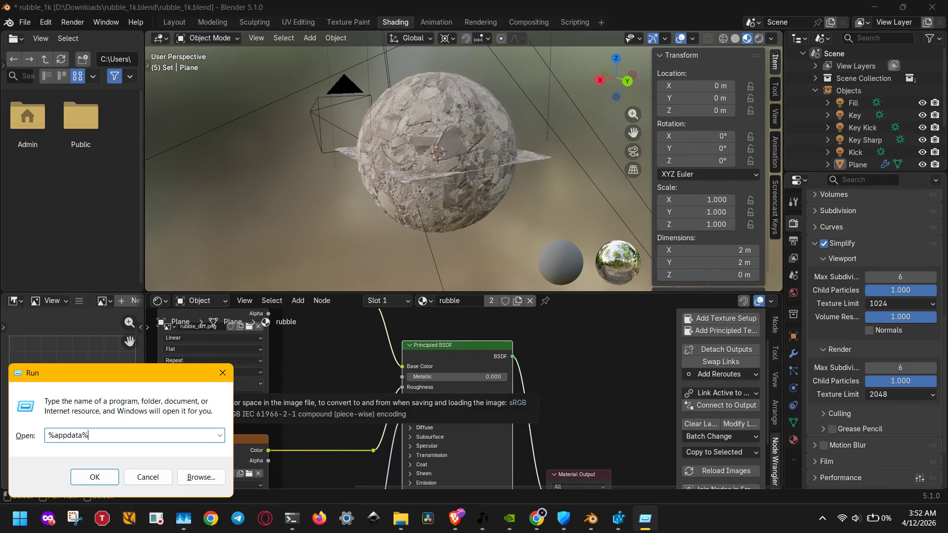
key(Return)
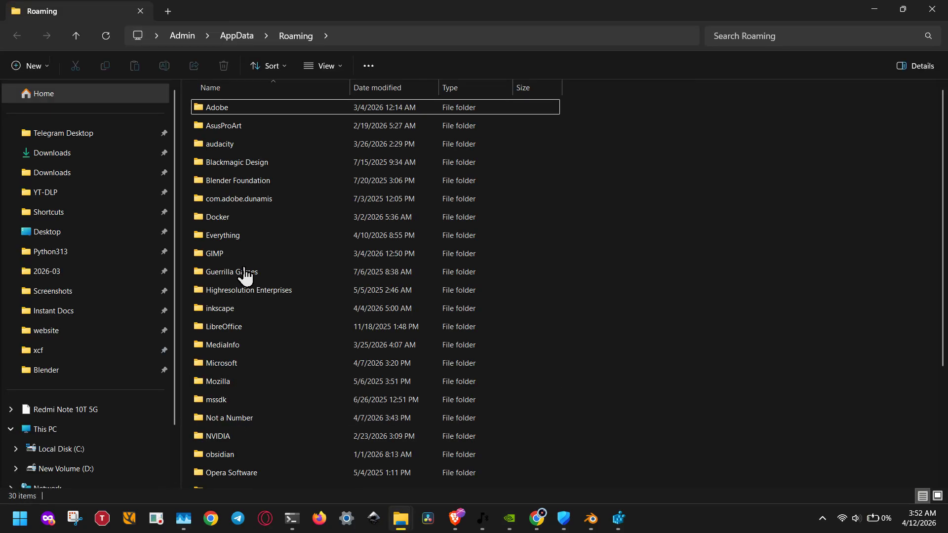
- Navigate from Roaming through Blender Foundation, Blender and 5.1 to the extensions folder
double_click(257, 187)
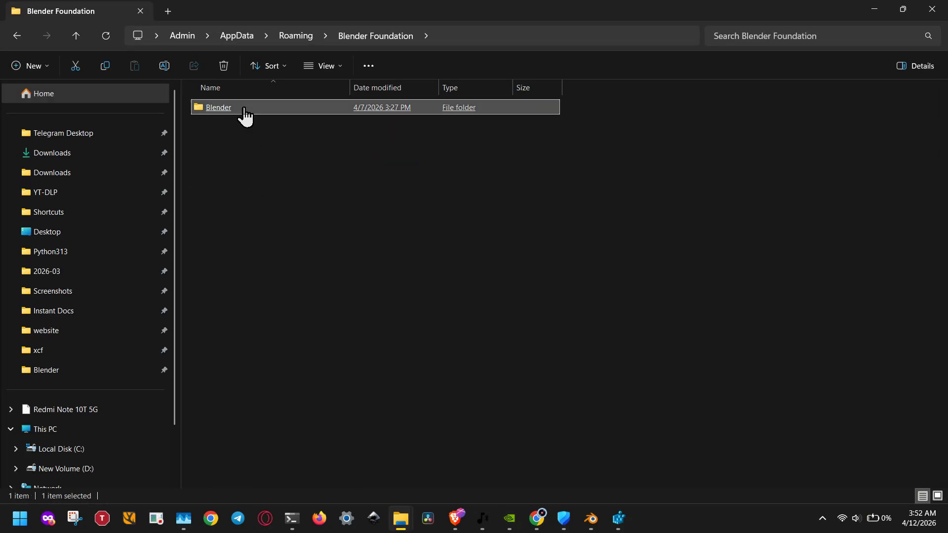
double_click(246, 111)
double_click(230, 163)
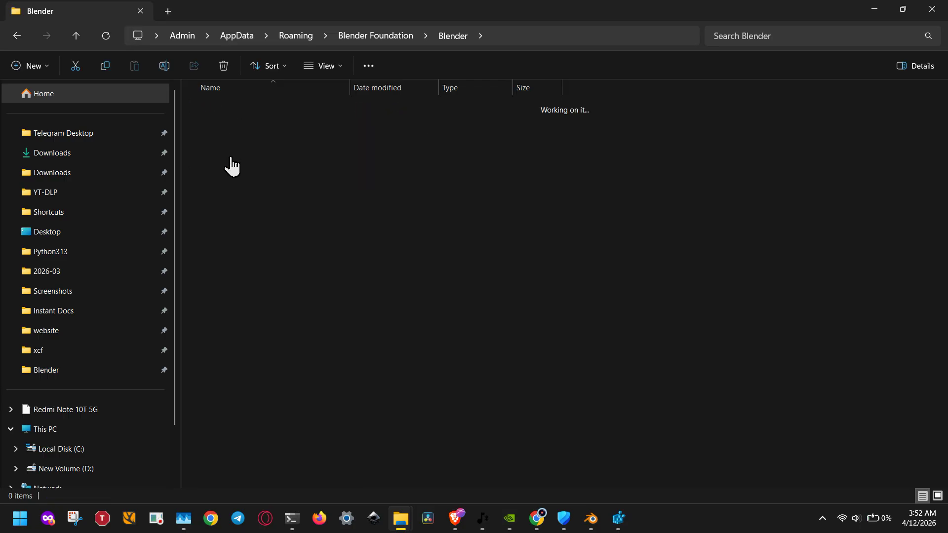
double_click(230, 112)
key(alt+Left)
double_click(235, 129)
click(235, 129)
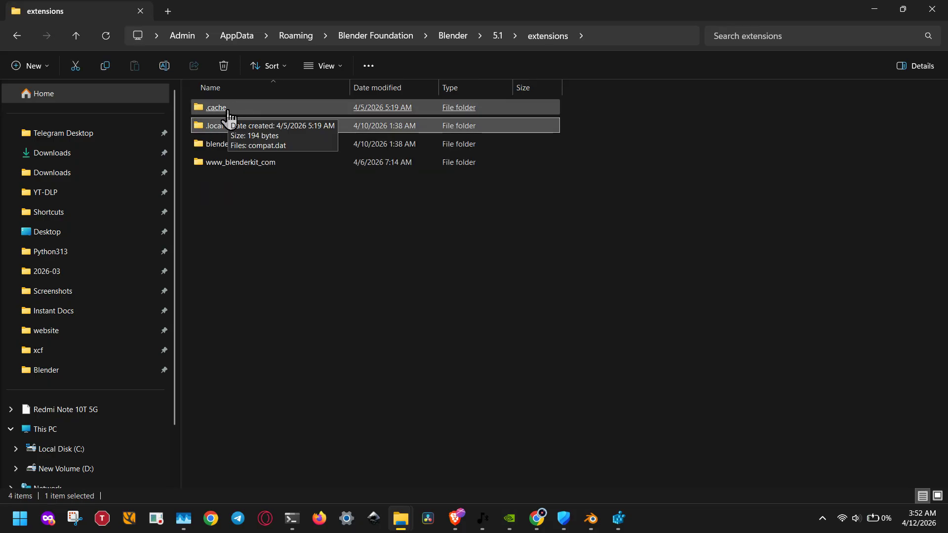
drag(584, 104, 545, 105)
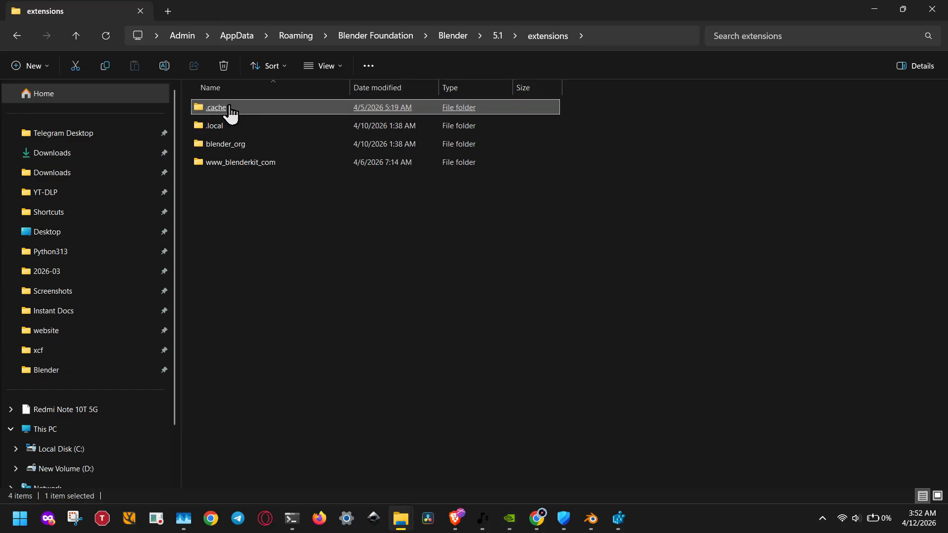
double_click(227, 108)
right_click(230, 108)
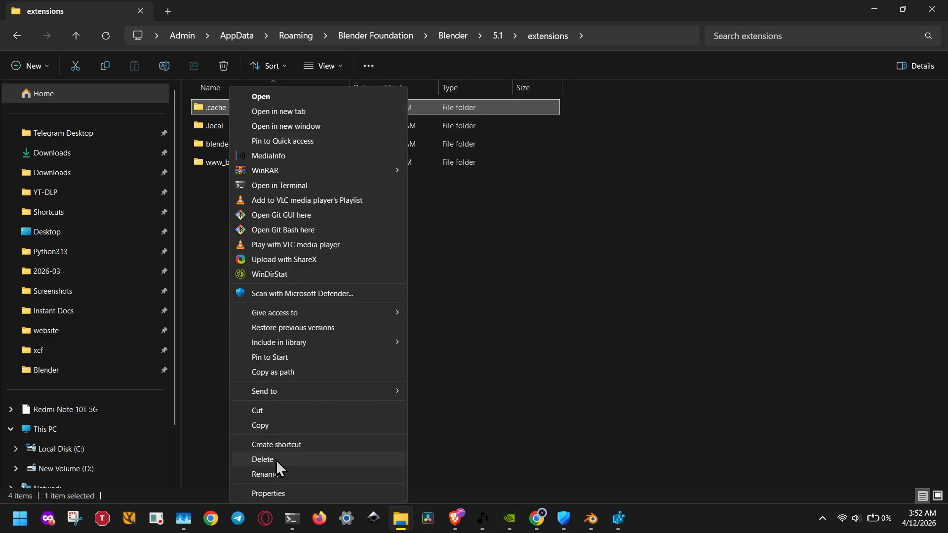
click(545, 436)
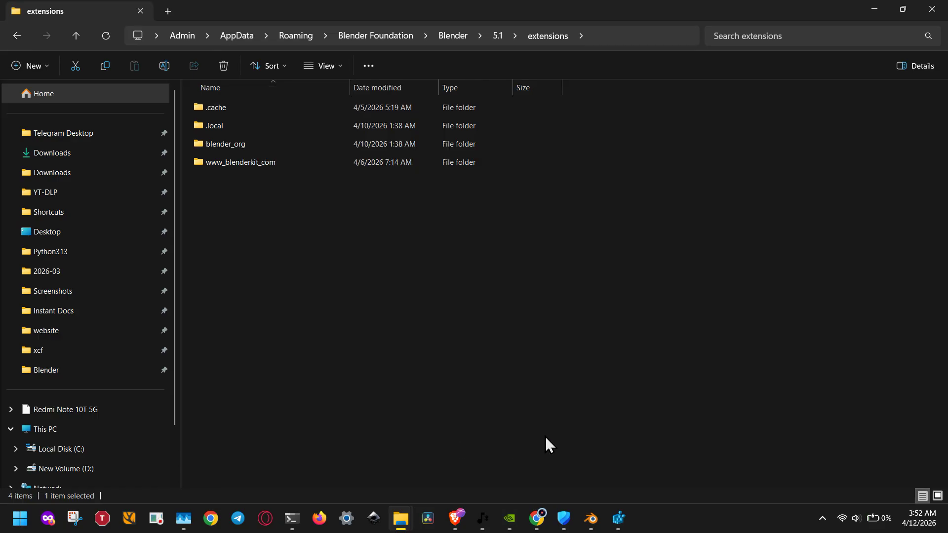
- Switch to Blender and examine the light setup around the textured sphere, selecting the Key, Fill and Kick lights in the viewport
click(590, 518)
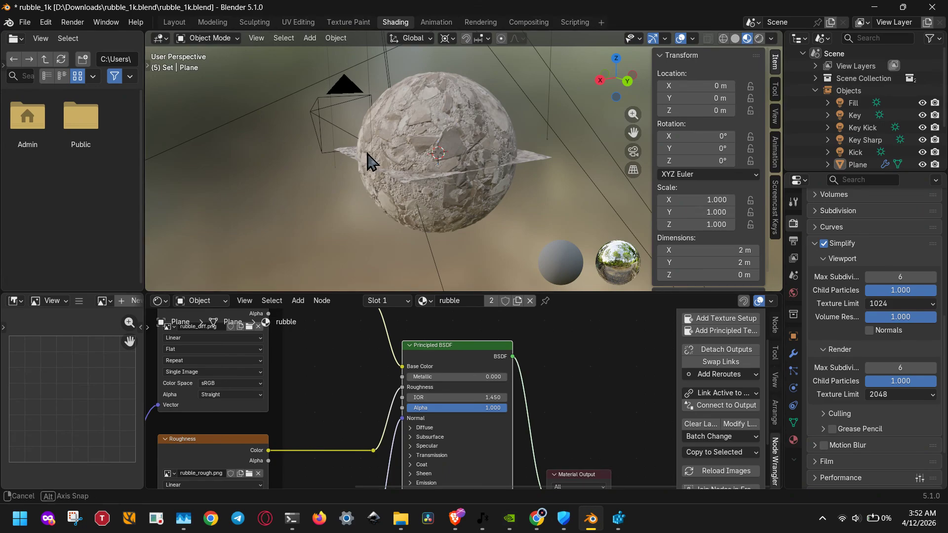
middle_drag(369, 159, 445, 176)
scroll(446, 176, down, 9)
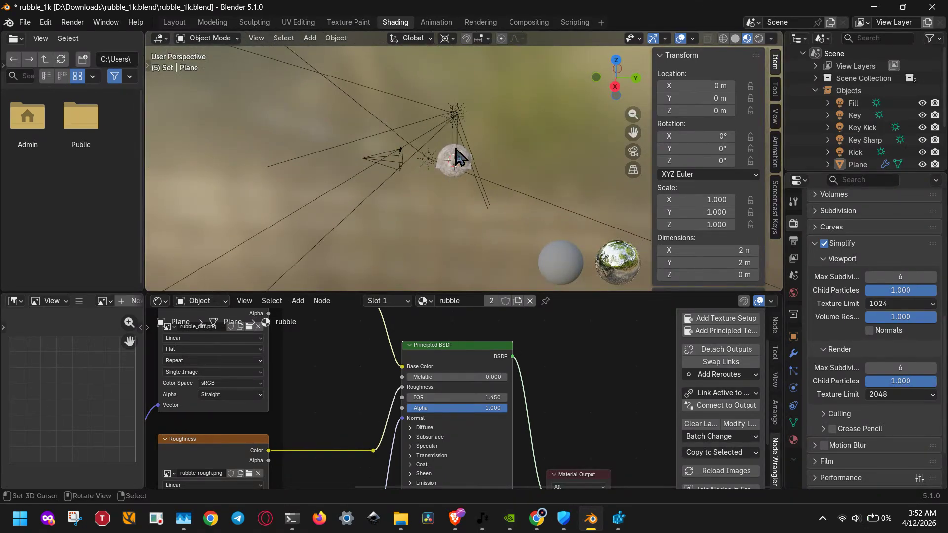
mouse_move(456, 108)
right_down()
mouse_move(426, 99)
mouse_move(469, 116)
mouse_move(459, 118)
mouse_move(474, 104)
mouse_move(458, 112)
mouse_move(449, 88)
mouse_move(452, 97)
right_up()
right_click(434, 170)
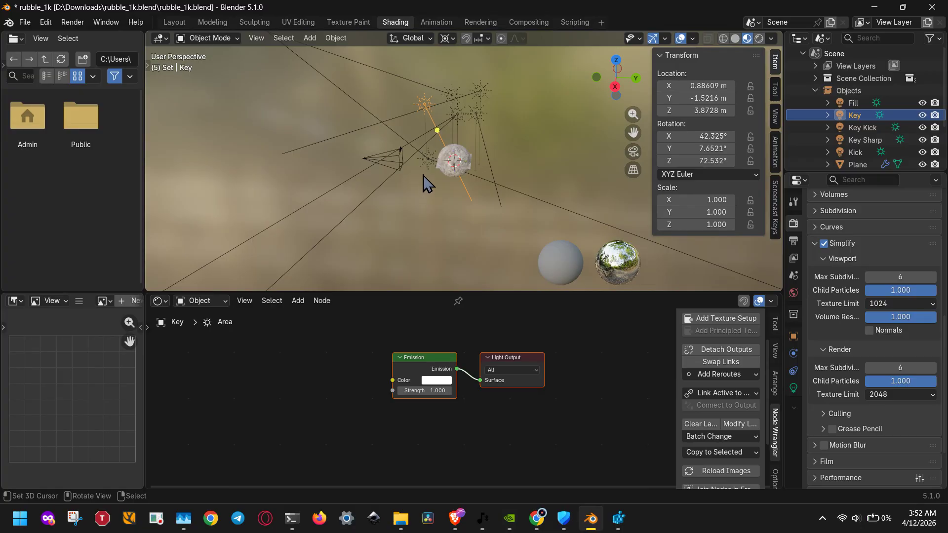
scroll(426, 179, up, 5)
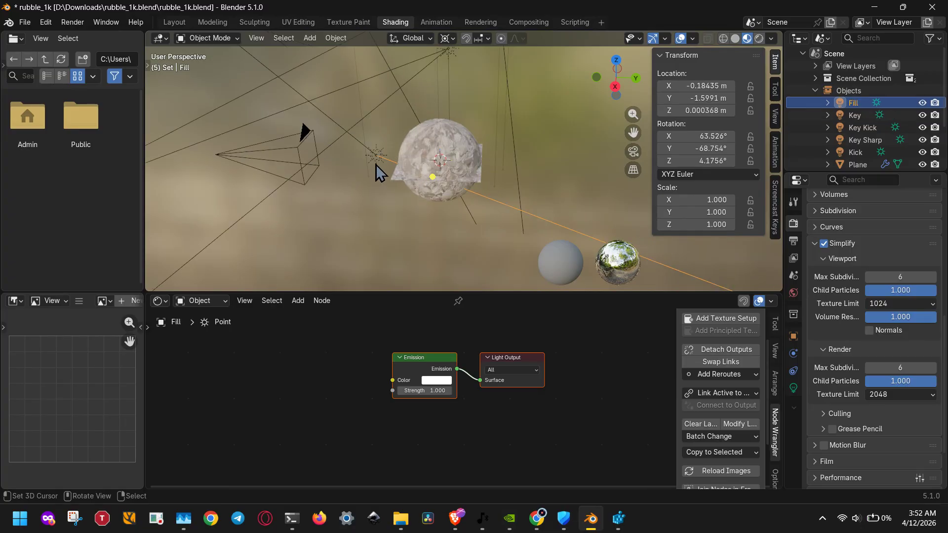
right_click(375, 165)
scroll(348, 169, down, 5)
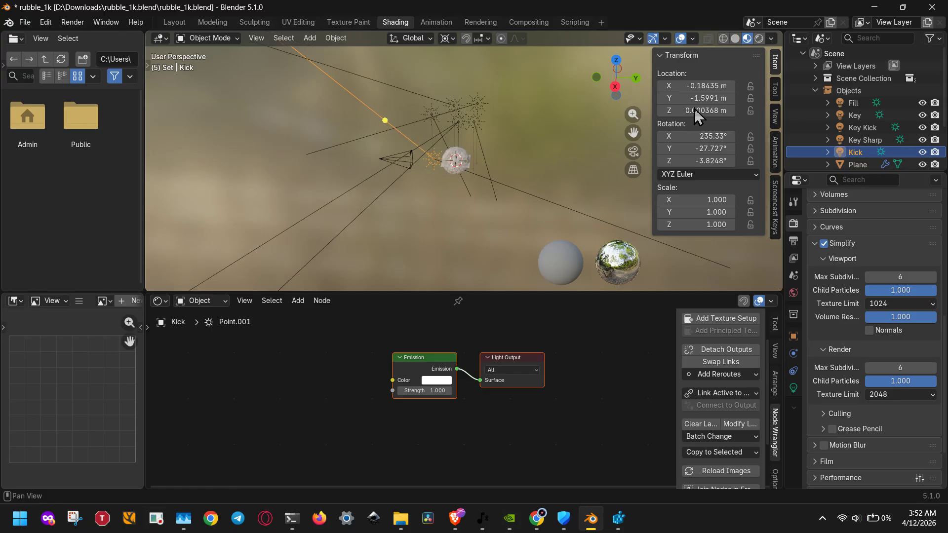
- Change the 3D viewport to Solid shading and inspect the untextured sphere from several angles
click(736, 38)
scroll(488, 163, up, 5)
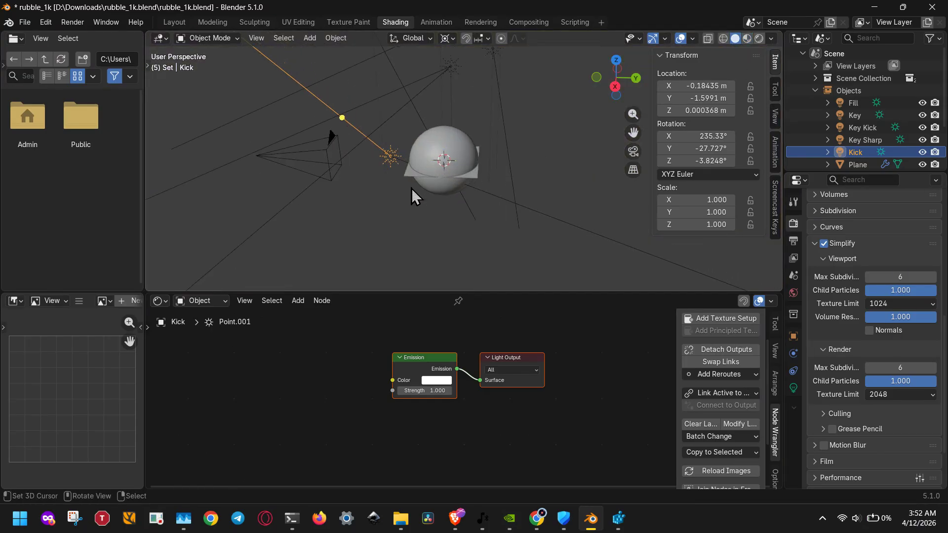
middle_drag(411, 188, 543, 198)
right_click(562, 202)
middle_drag(399, 220, 511, 177)
scroll(427, 233, up, 4)
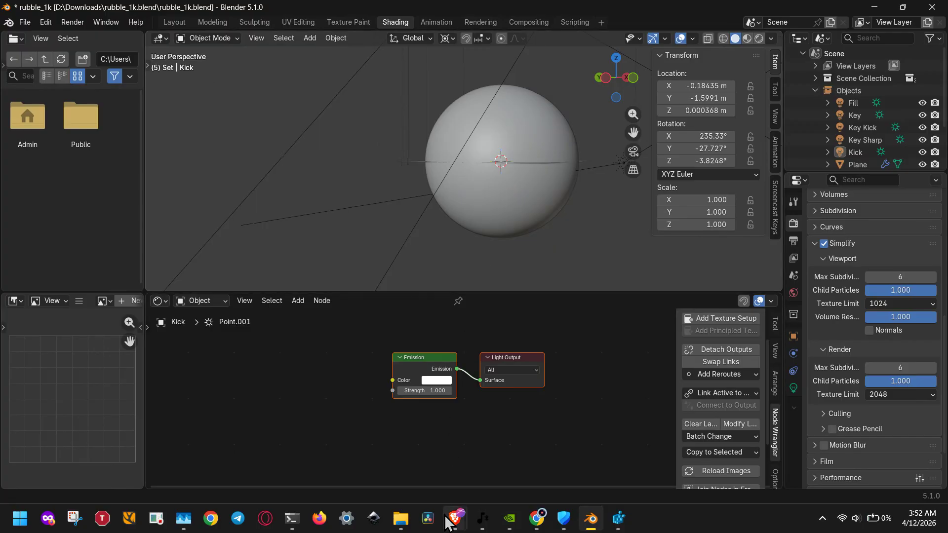
- Switch to Registry Editor and review the TdrDelay value under GraphicsDrivers, closing it without changes
click(618, 519)
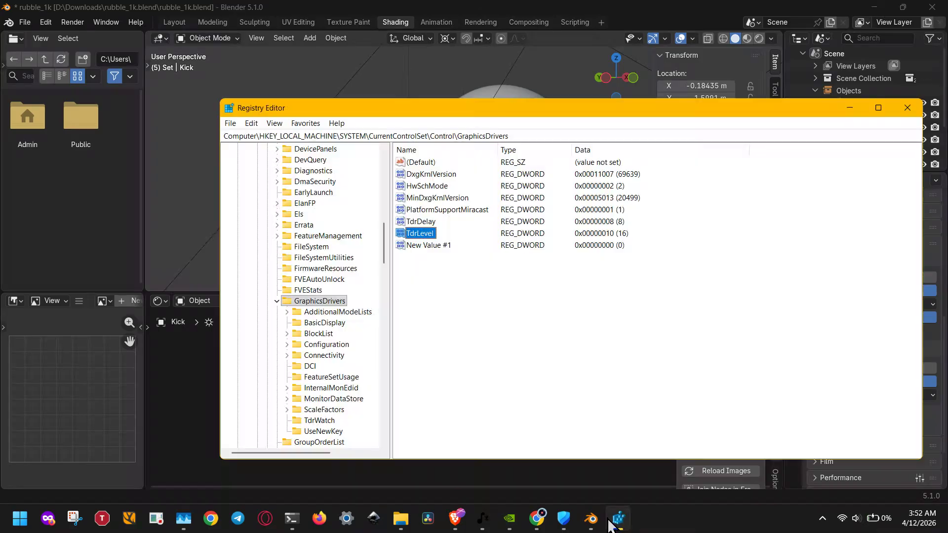
double_click(421, 222)
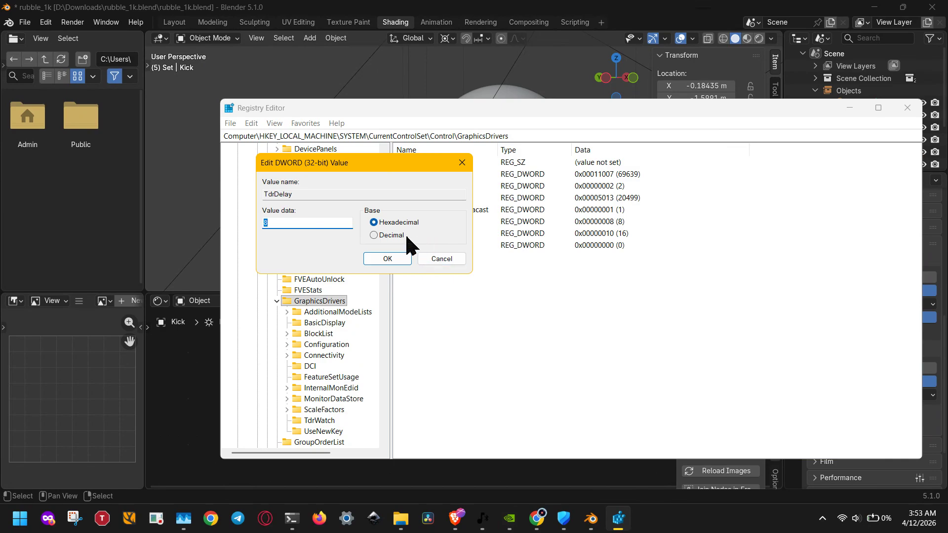
click(438, 261)
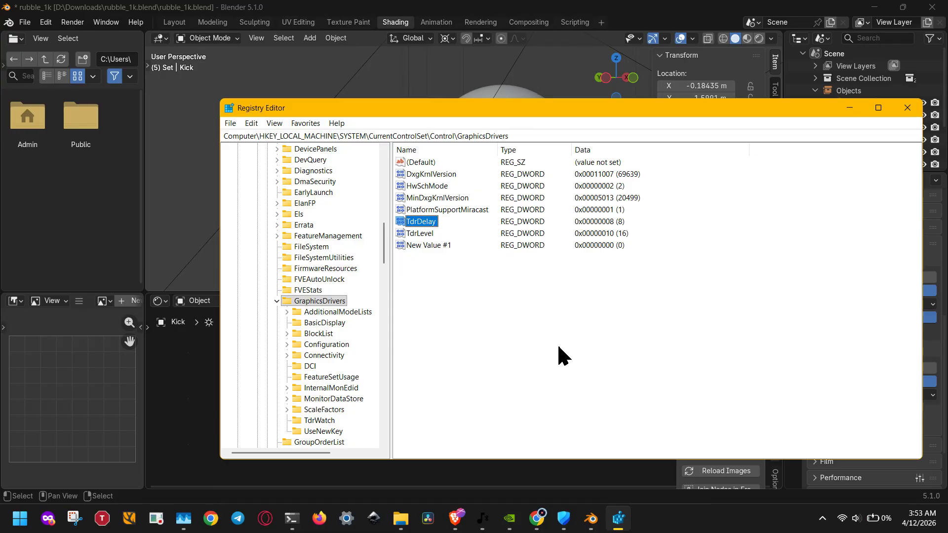
mouse_move(455, 522)
click(541, 460)
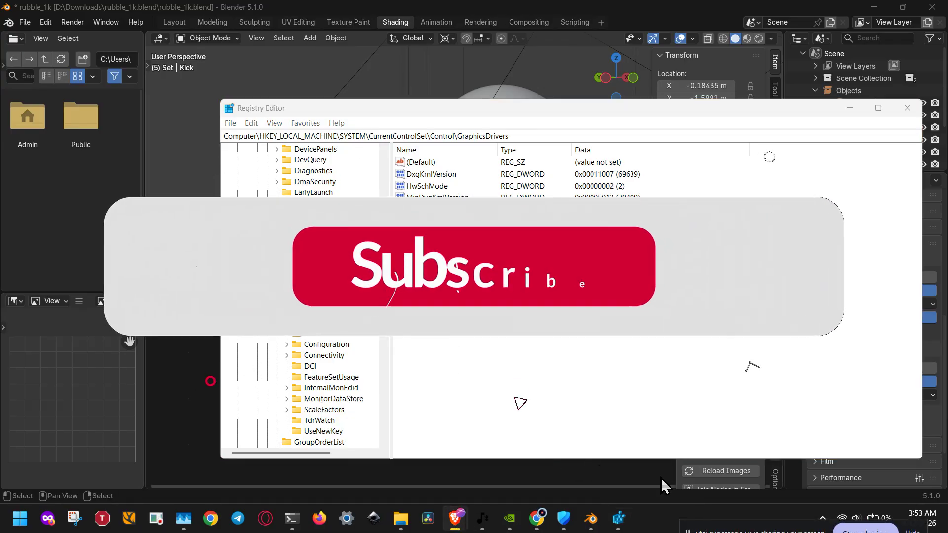